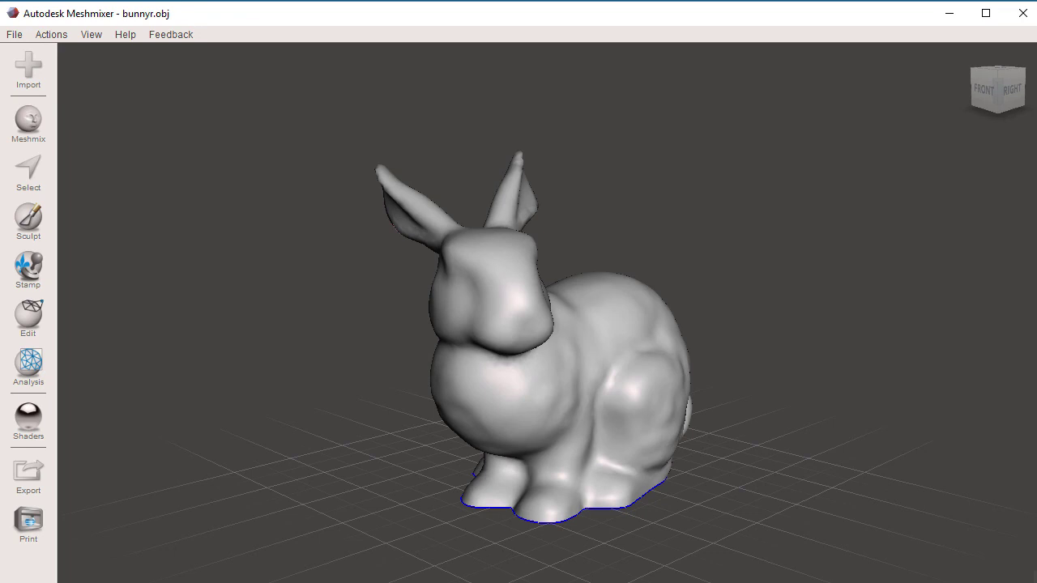
Open the Edit tools list on the bunnyr.obj model, showing Plane Cut
click(27, 316)
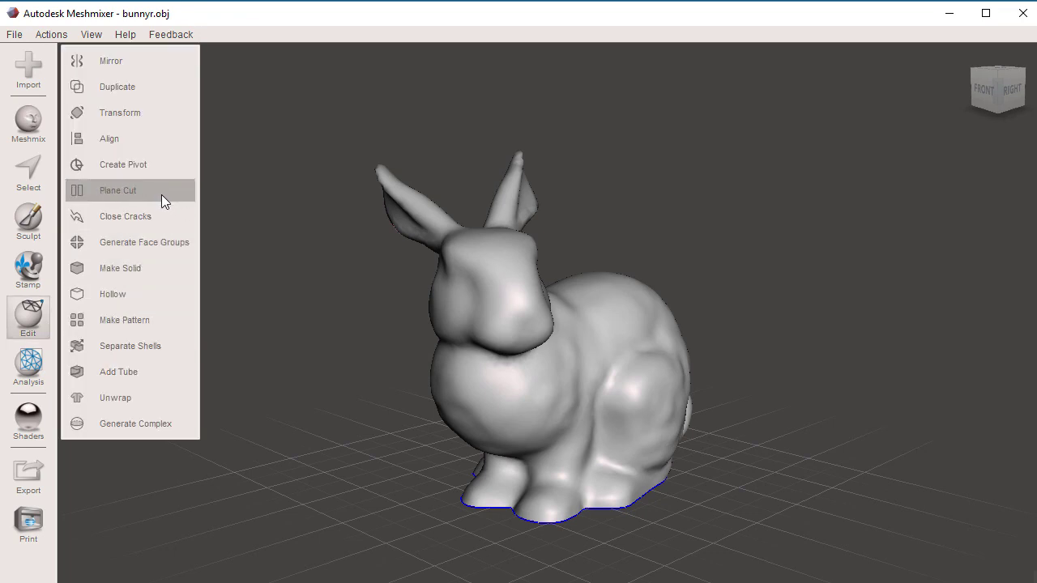
Brush-select the bunny's head from its right side, then clear that selection
click(32, 170)
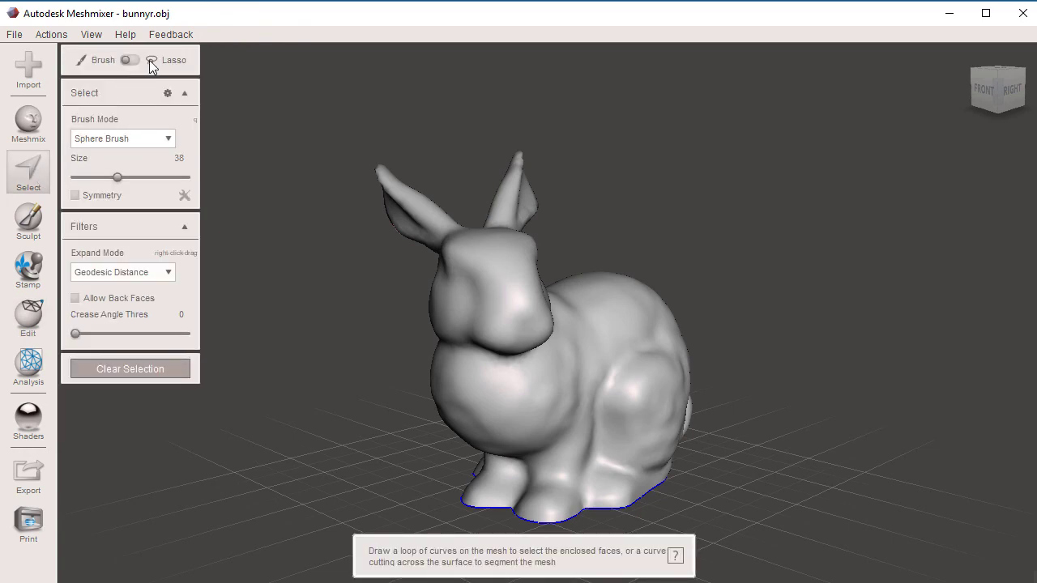
right_drag(811, 357, 329, 380)
drag(329, 380, 694, 228)
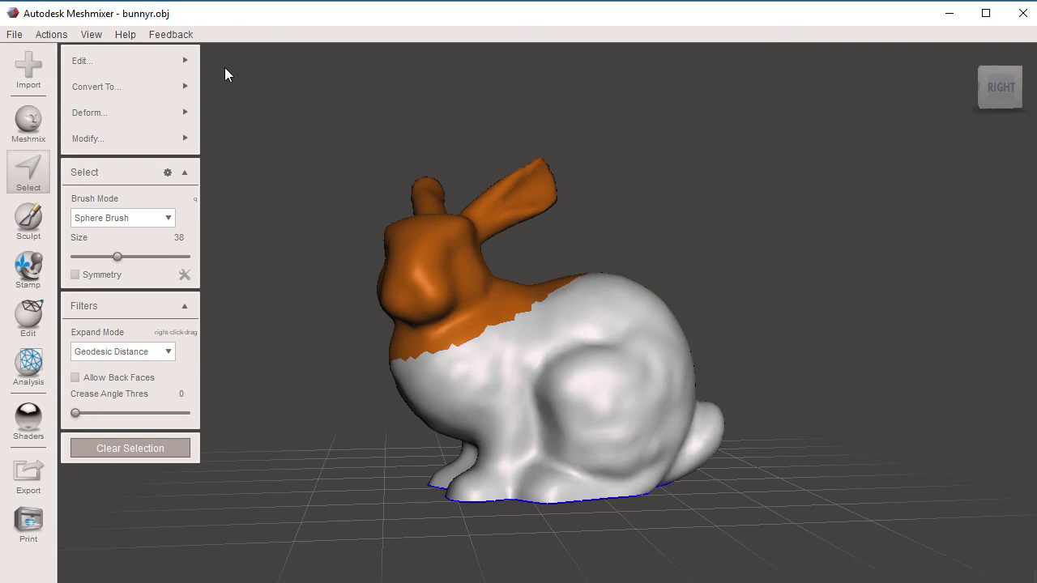
mouse_move(187, 59)
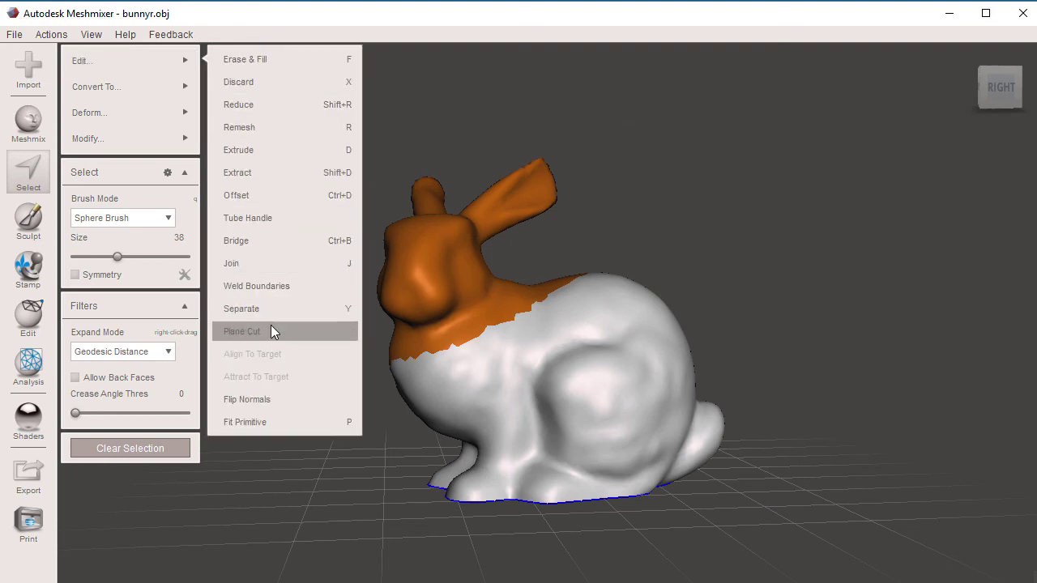
click(154, 452)
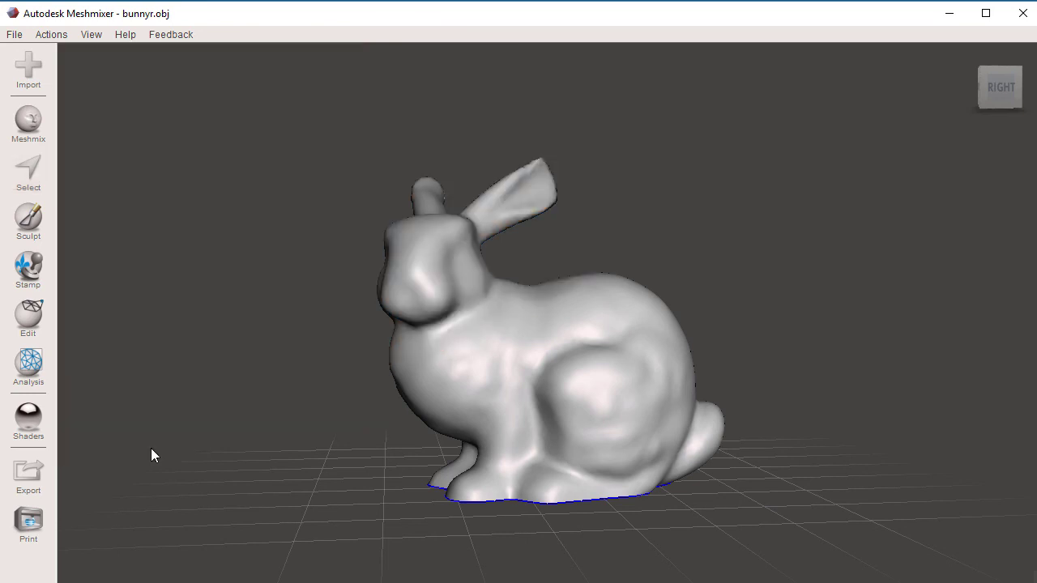
Start a Plane Cut on the bunny and turn on the viewport grid
click(30, 316)
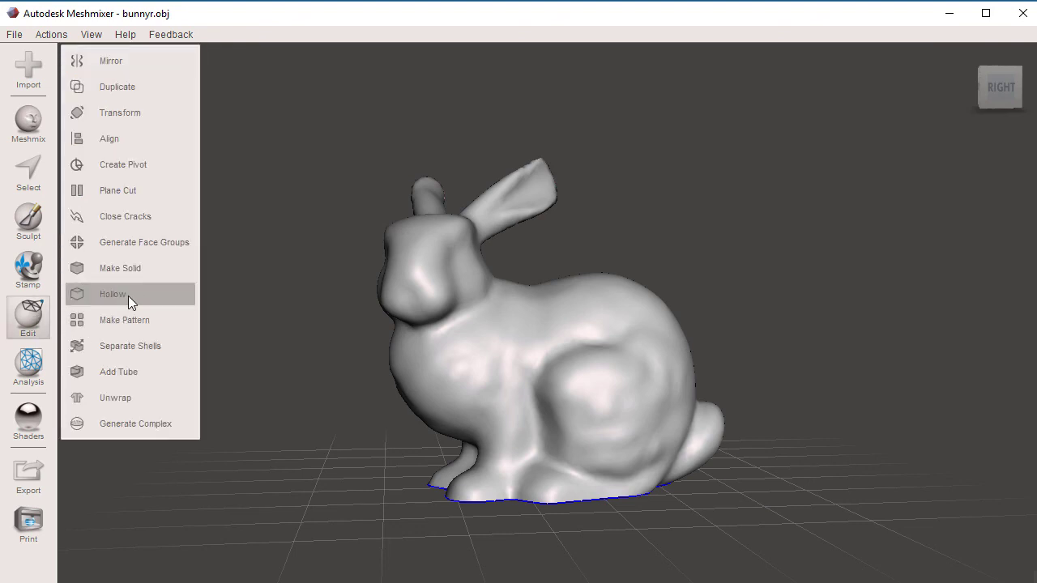
click(153, 189)
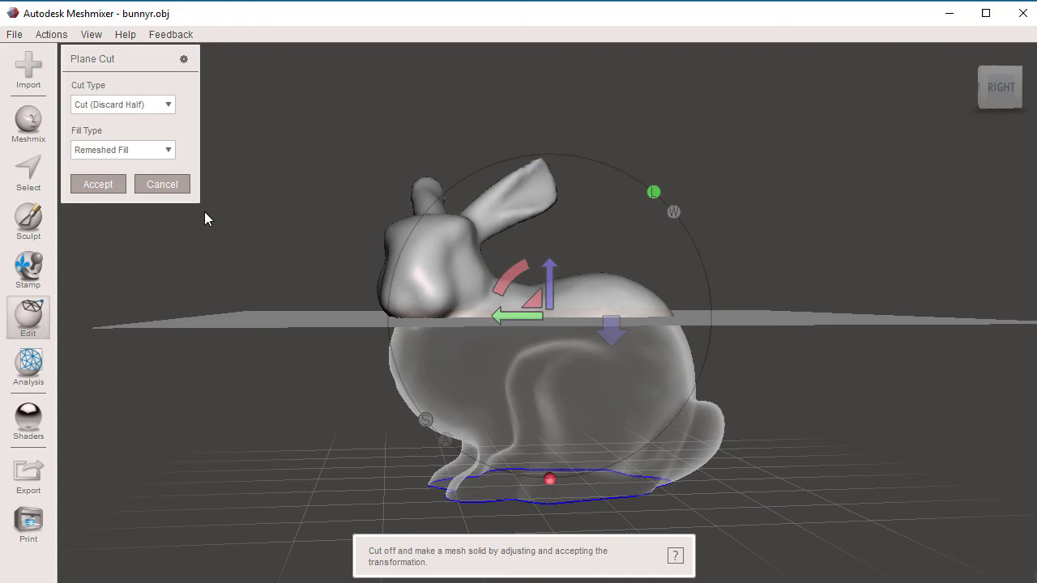
right_drag(255, 247, 369, 272)
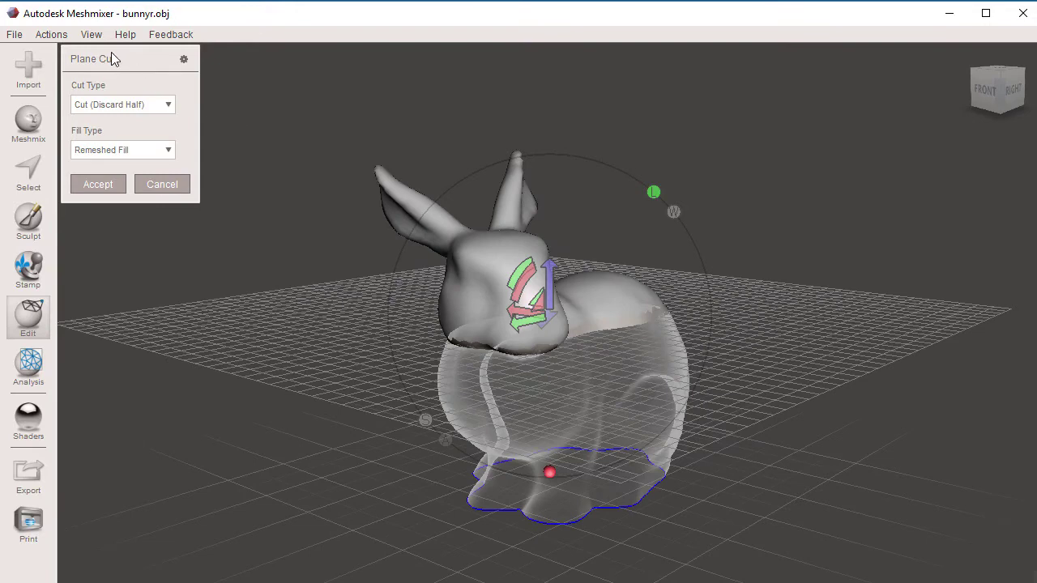
click(96, 35)
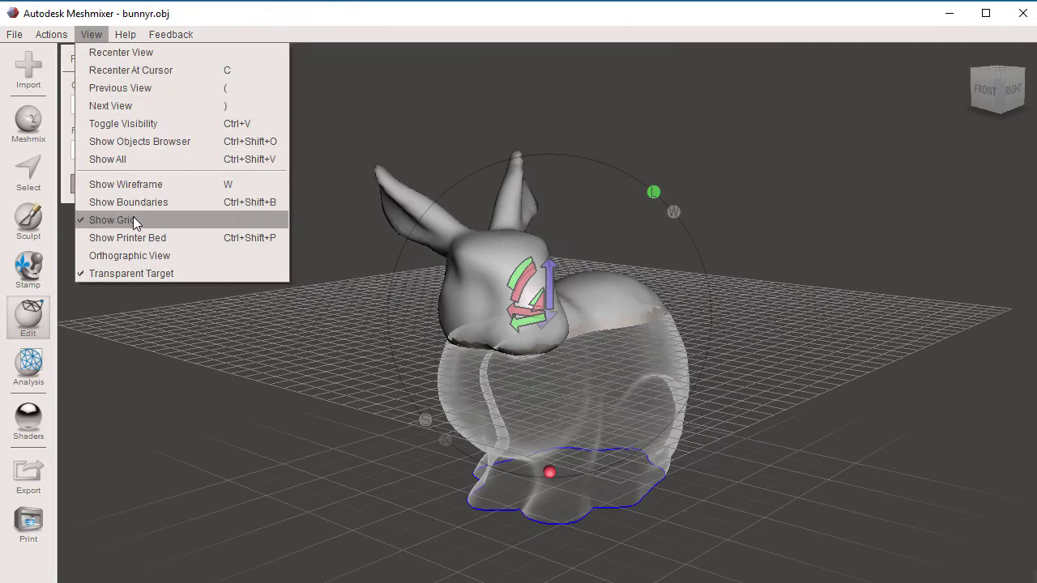
click(824, 320)
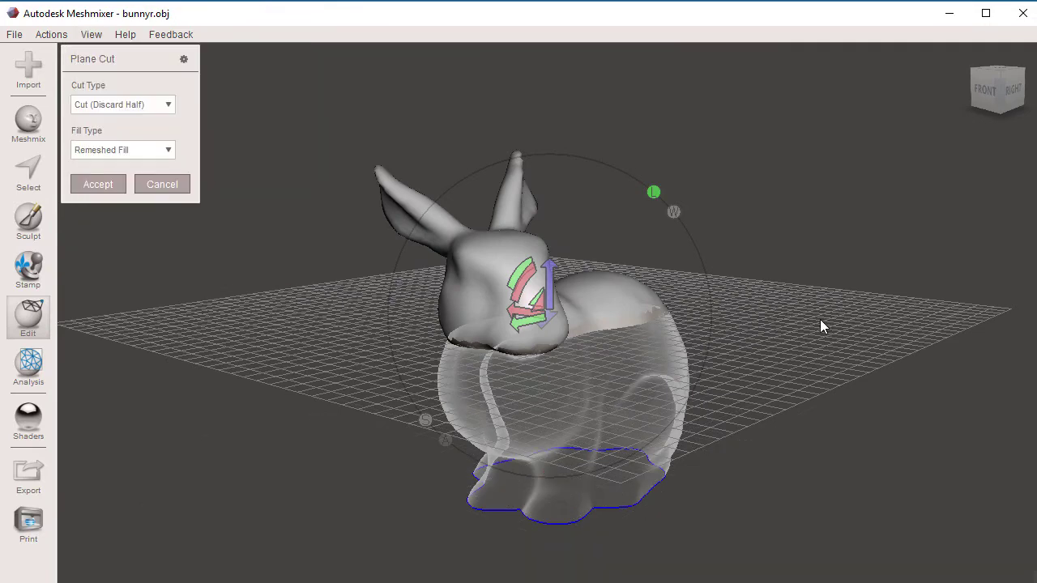
right_drag(820, 321, 859, 313)
Move the cutting plane up and sideways, then tilt it about 33°
scroll(640, 293, up, 2)
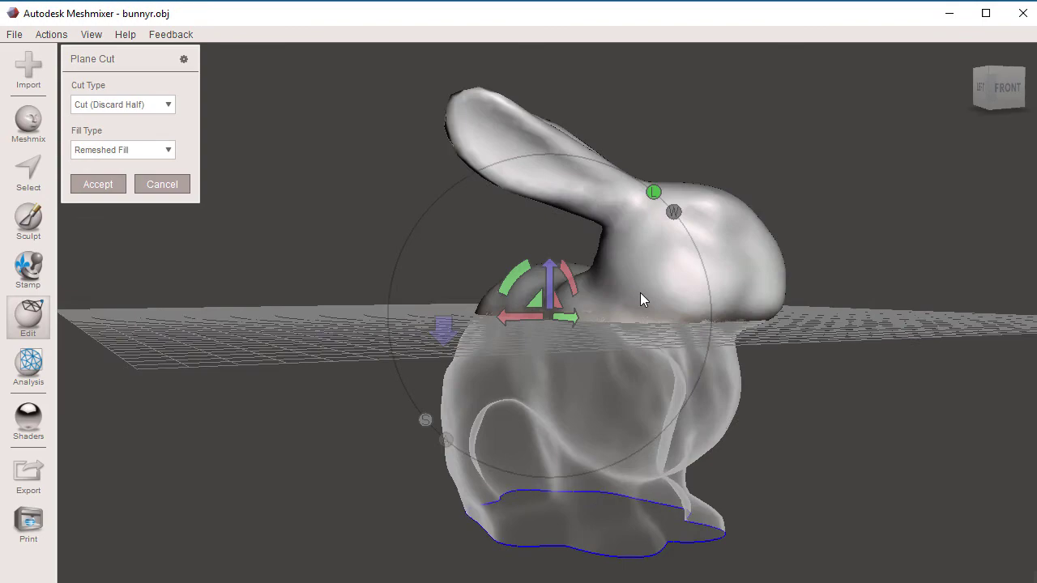
scroll(640, 293, up, 3)
drag(546, 267, 550, 318)
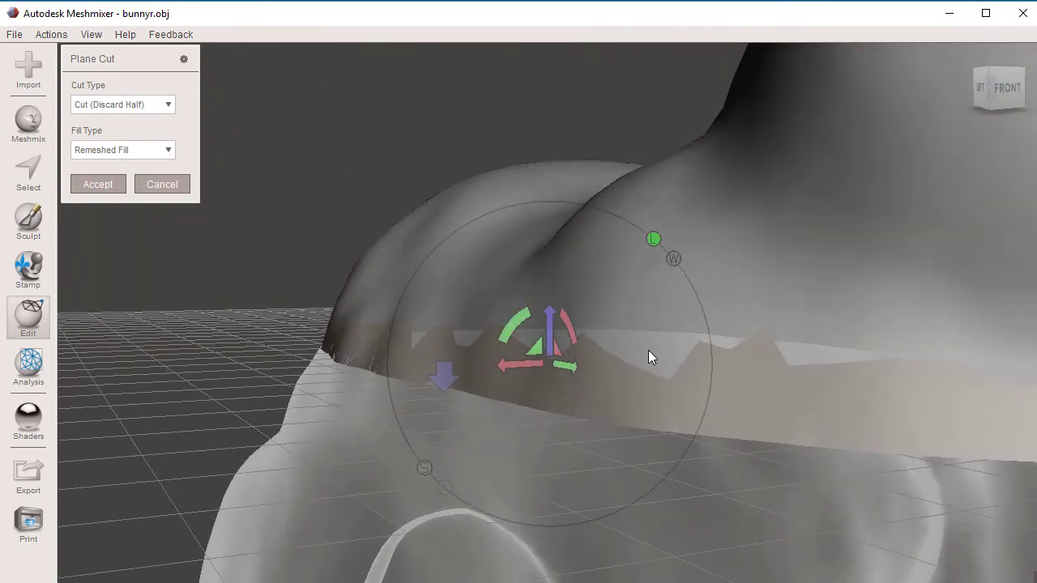
right_drag(649, 351, 553, 375)
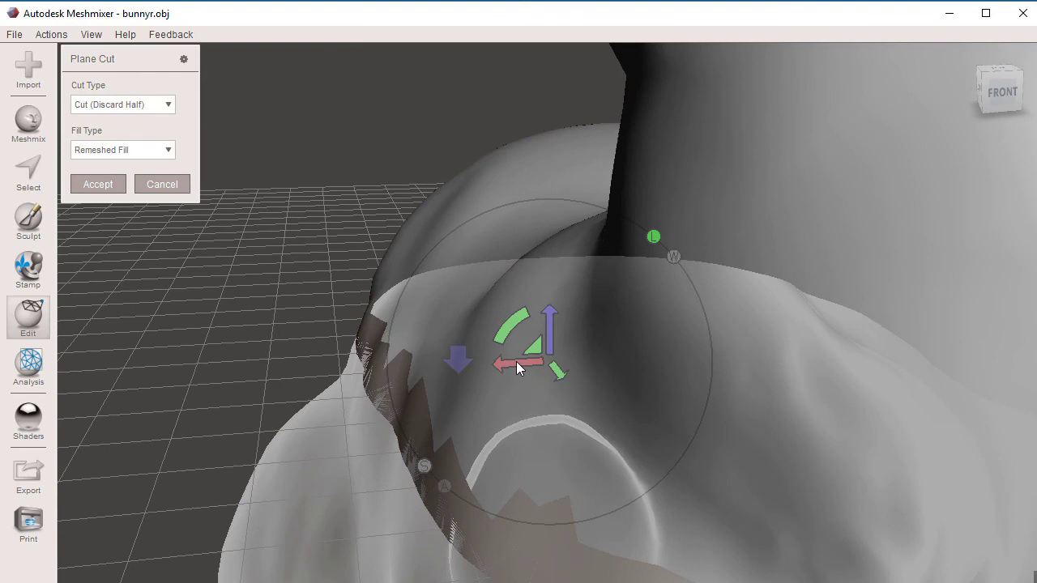
drag(516, 361, 628, 379)
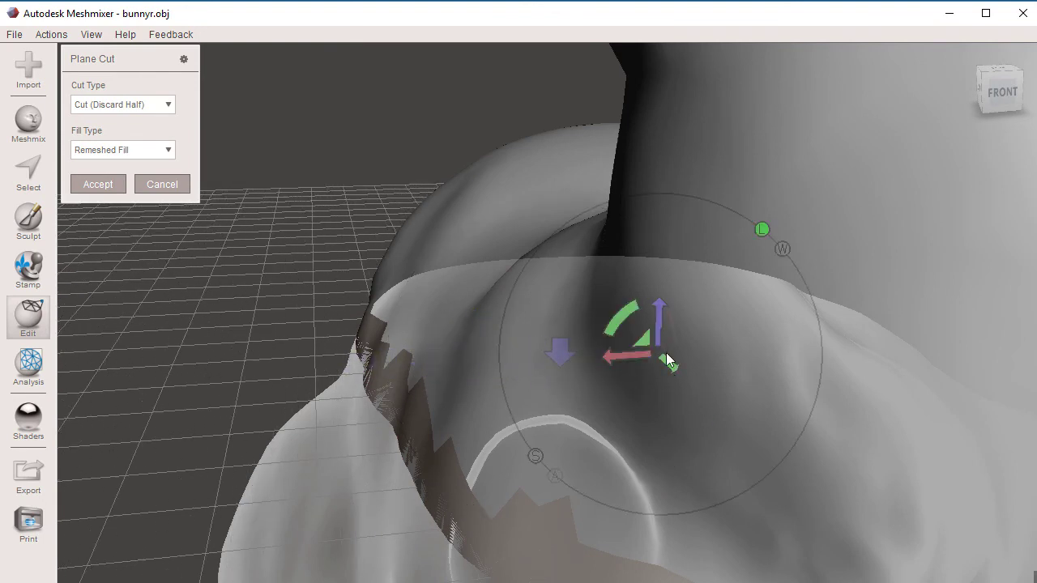
right_drag(854, 314, 565, 326)
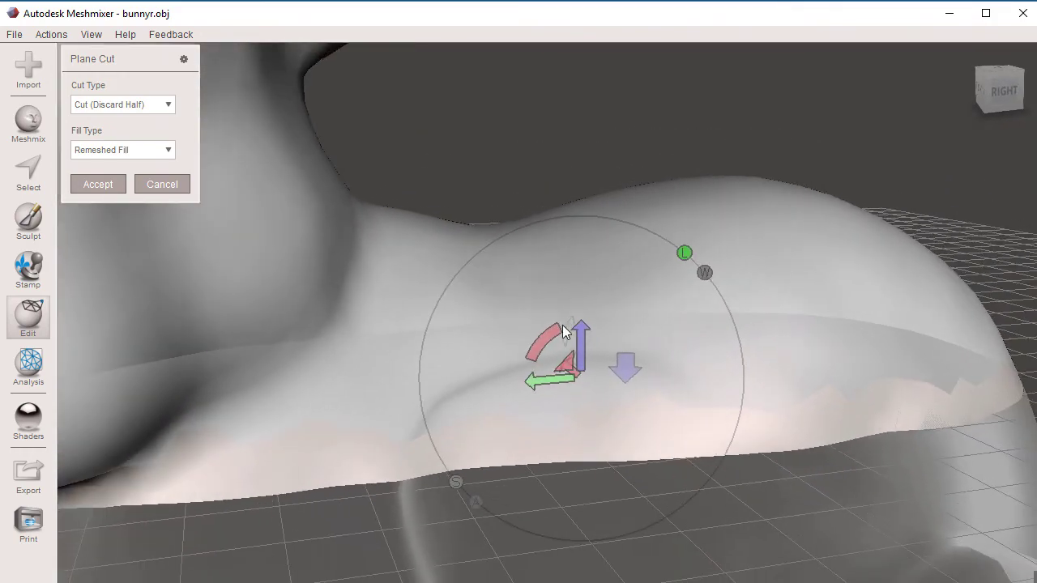
mouse_move(543, 347)
mouse_down()
mouse_move(570, 320)
mouse_move(532, 358)
mouse_up()
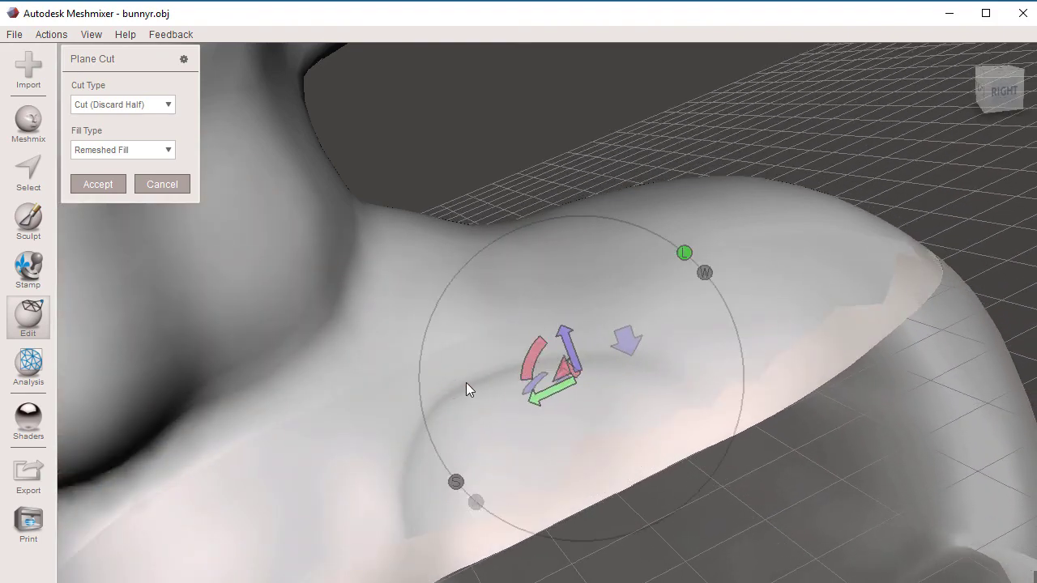
Rotate the cutting plane and reposition it down and right through the bunny's body
right_drag(467, 383, 757, 362)
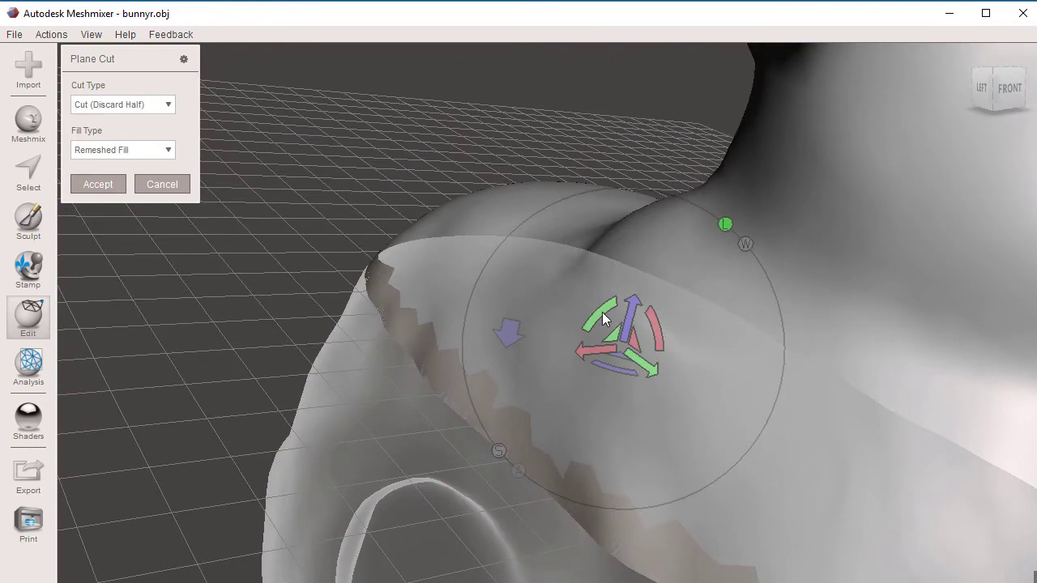
drag(602, 317, 610, 383)
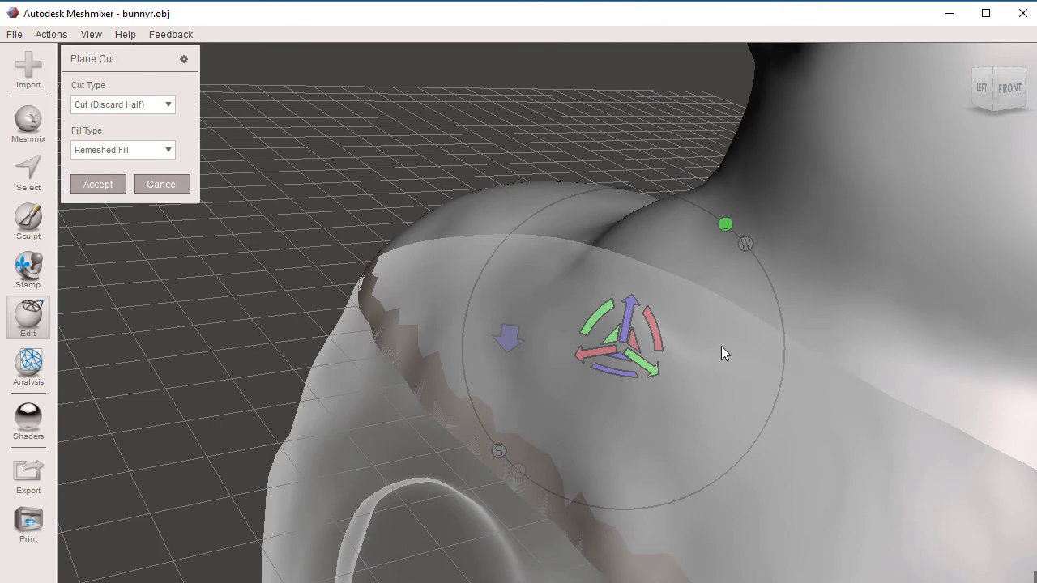
right_drag(720, 347, 682, 329)
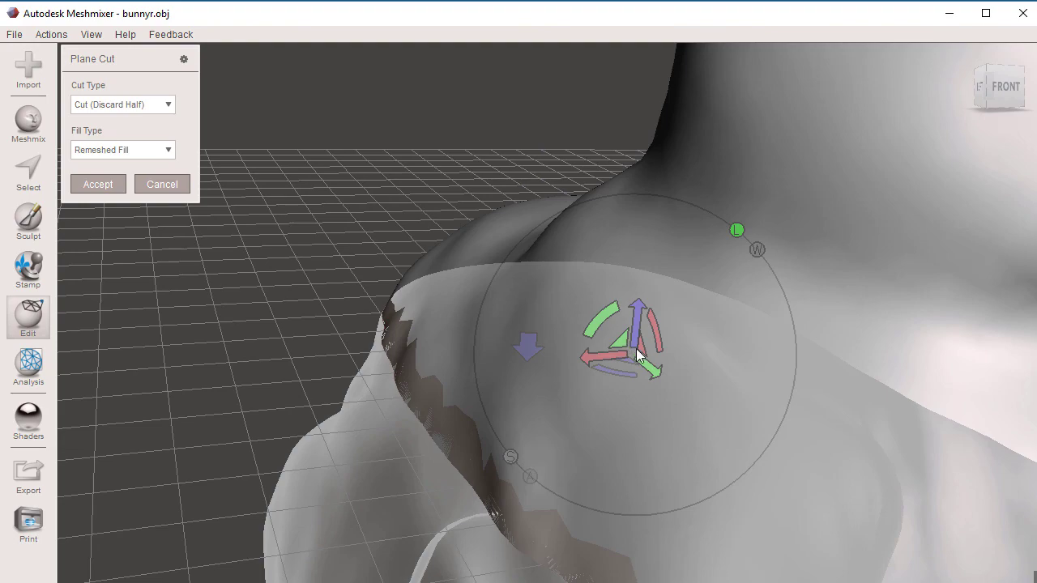
drag(623, 340, 587, 297)
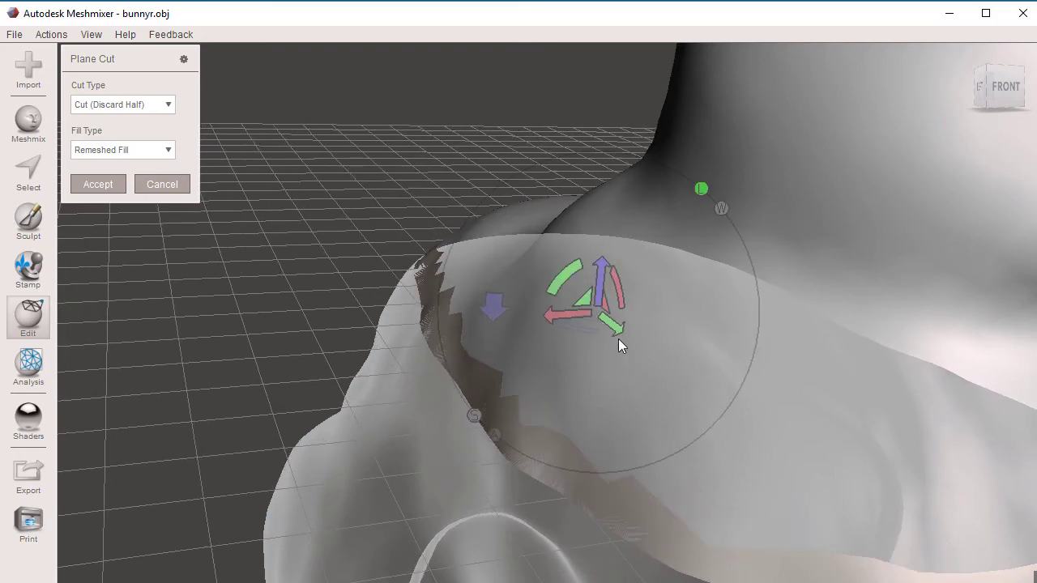
right_drag(634, 350, 705, 412)
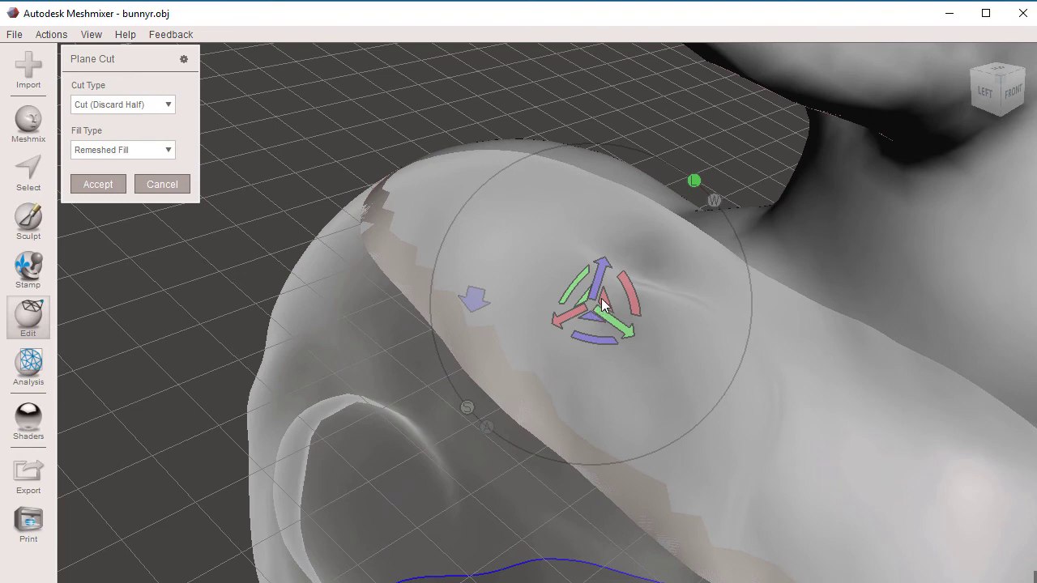
drag(603, 297, 610, 322)
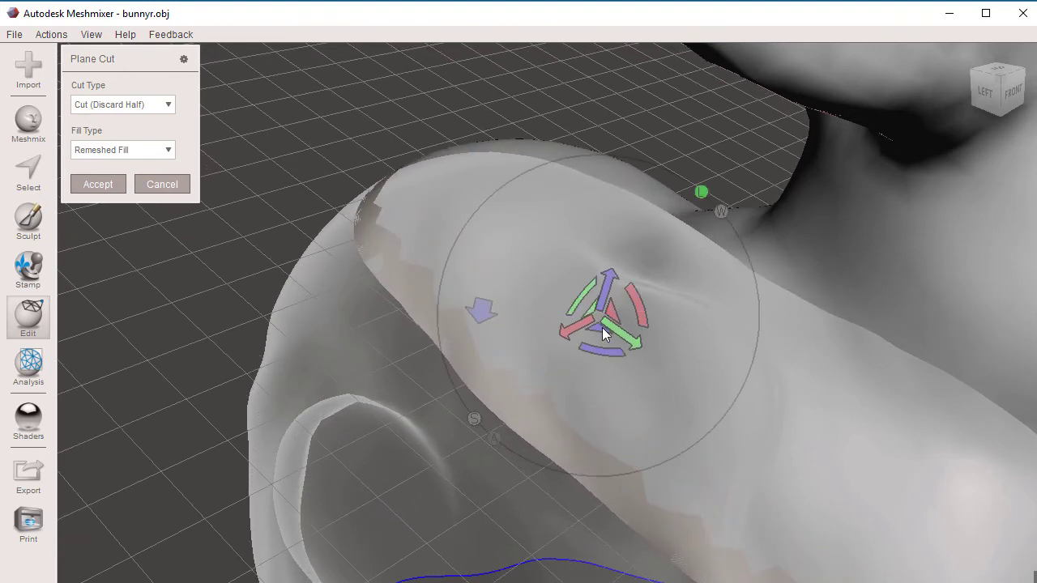
right_drag(814, 328, 765, 350)
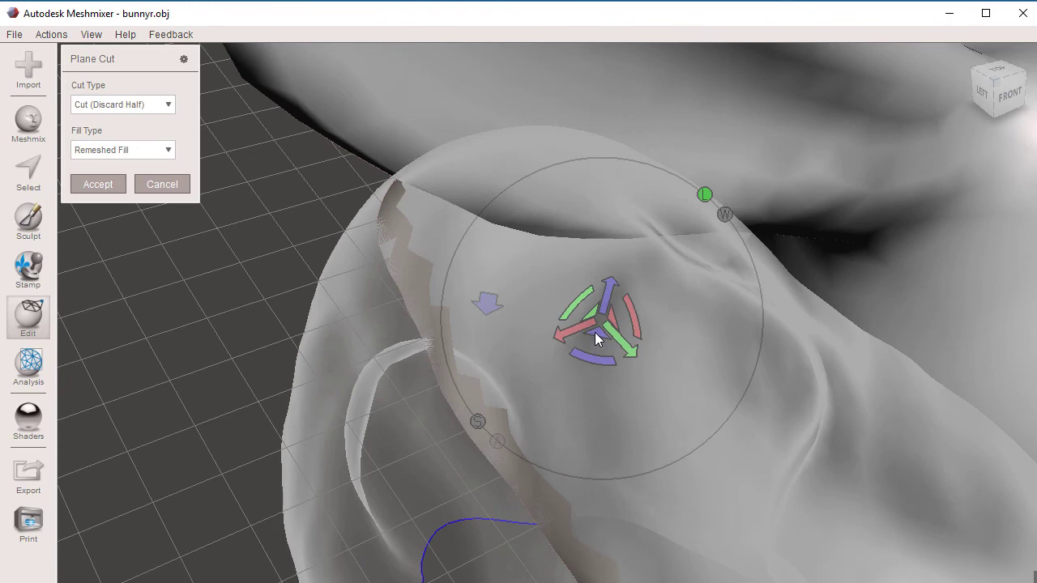
drag(595, 332, 623, 326)
Apply the current plane cut and return to the home view of the bunny
right_drag(623, 326, 728, 332)
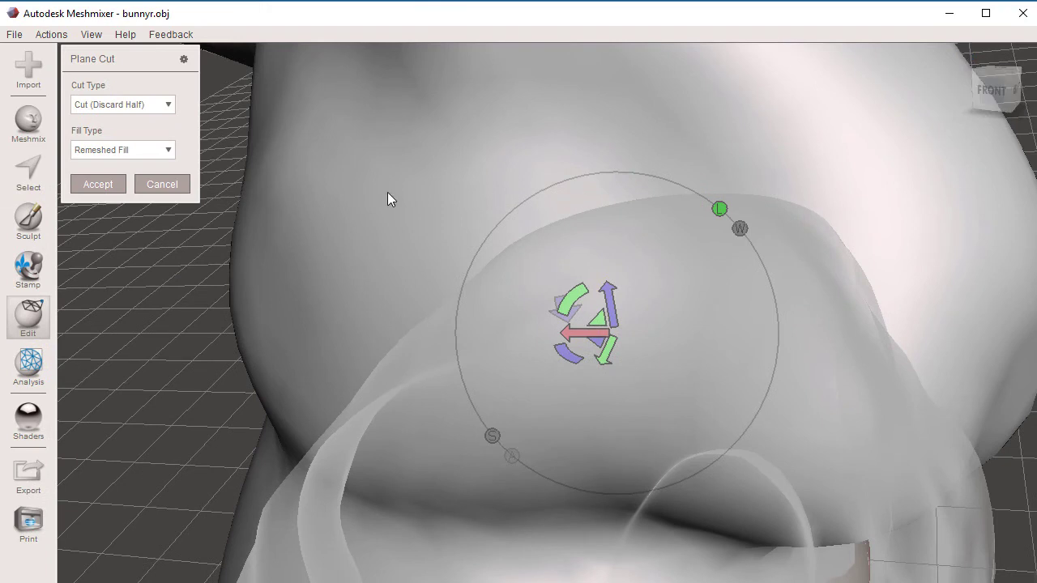
click(166, 190)
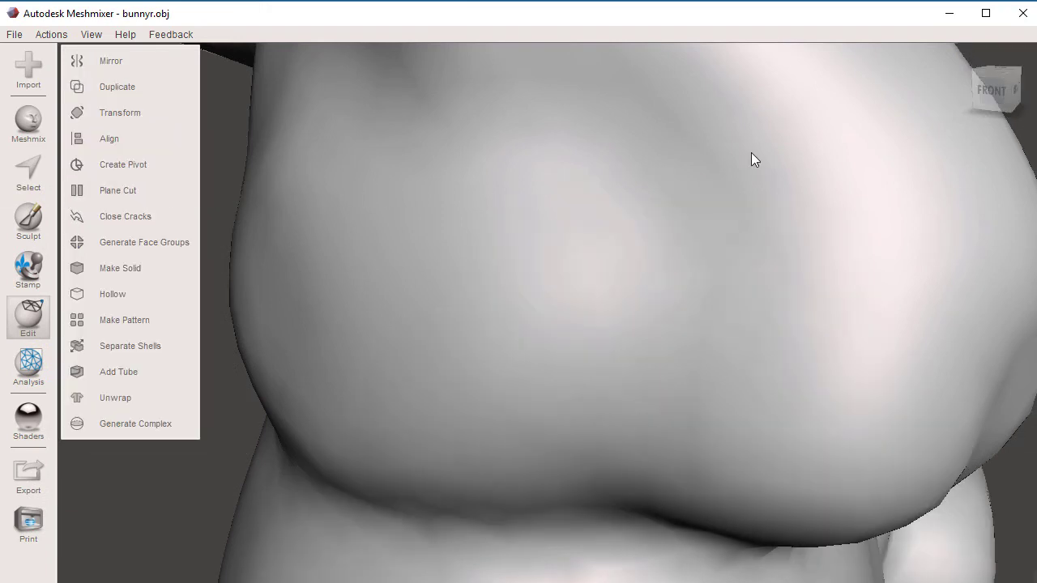
click(968, 55)
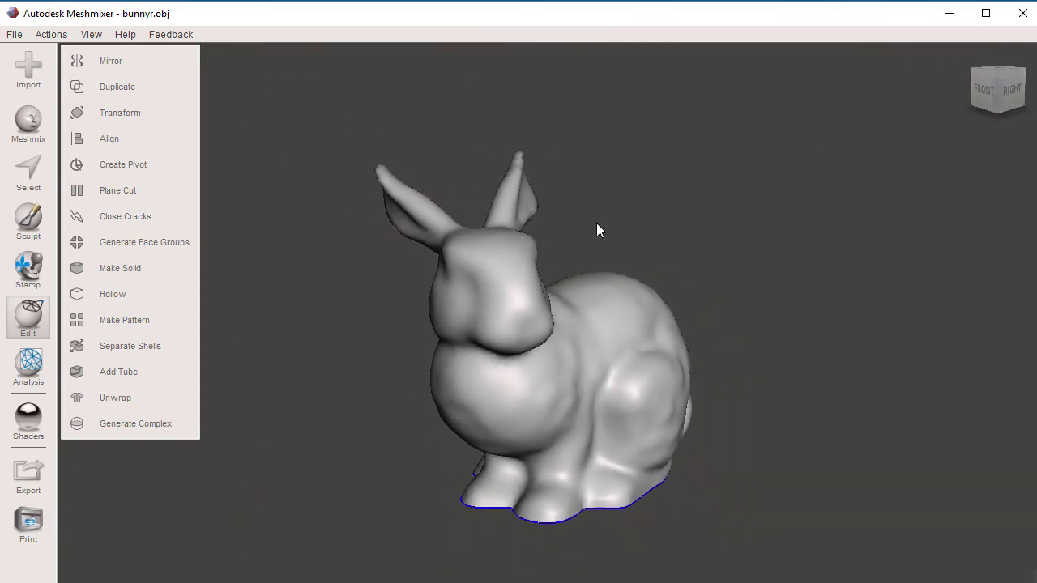
Start a new Plane Cut with the gizmo set to World Pivot
click(137, 243)
click(118, 191)
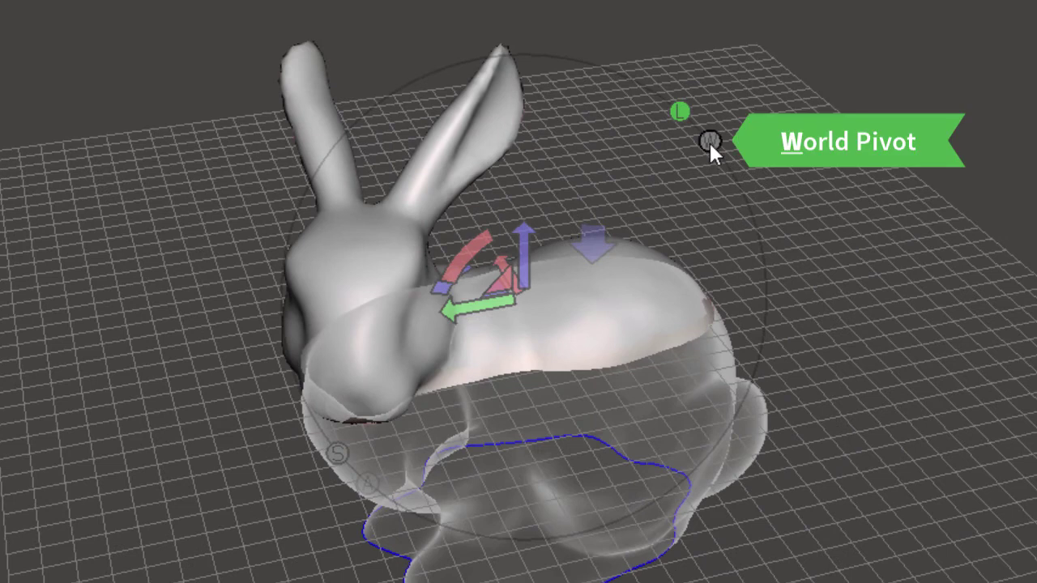
click(709, 141)
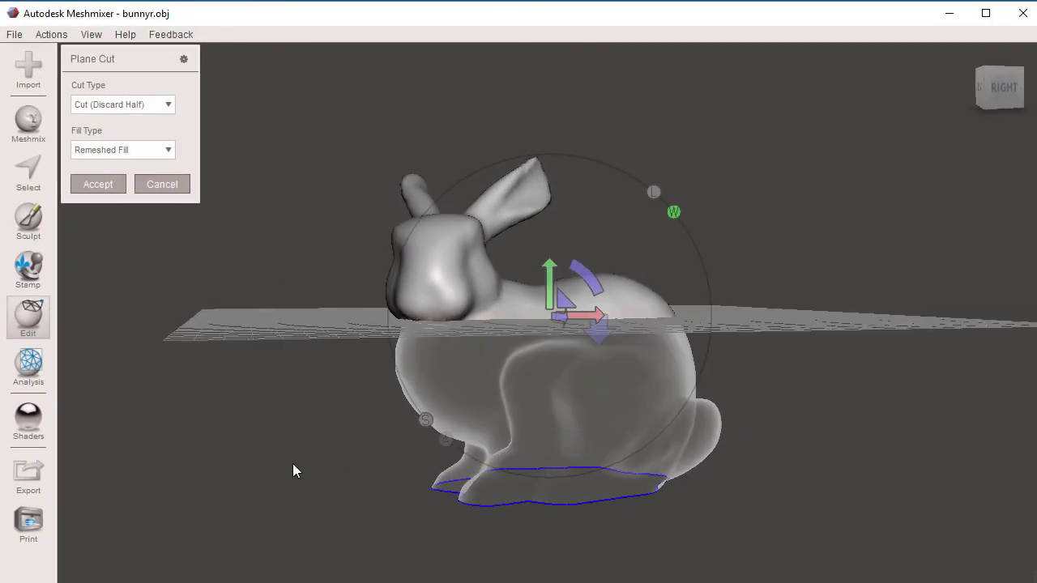
Center the bunny and lower the level cut plane into its lower body
scroll(293, 464, up, 10)
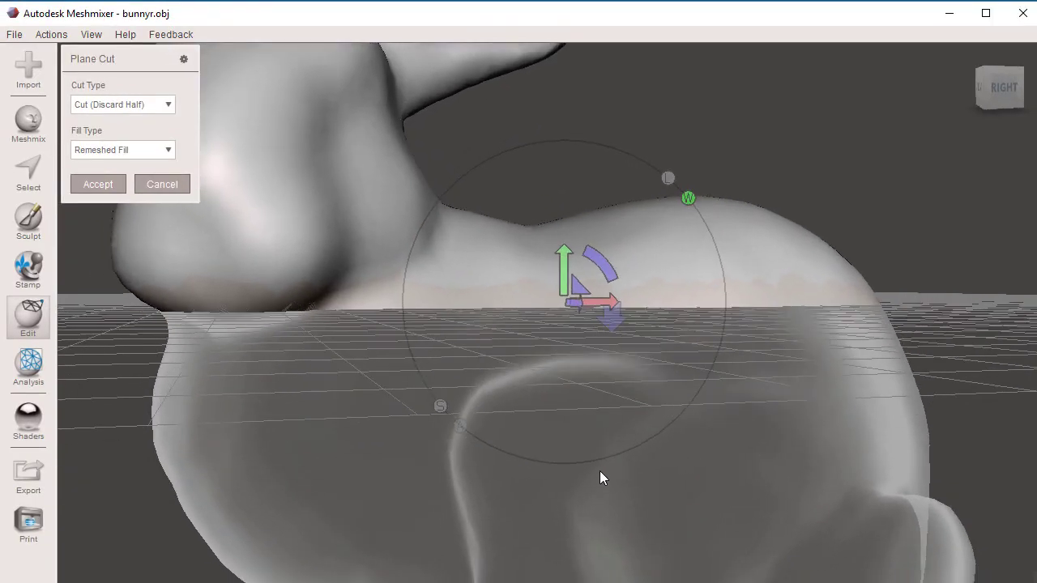
middle_drag(600, 478, 632, 446)
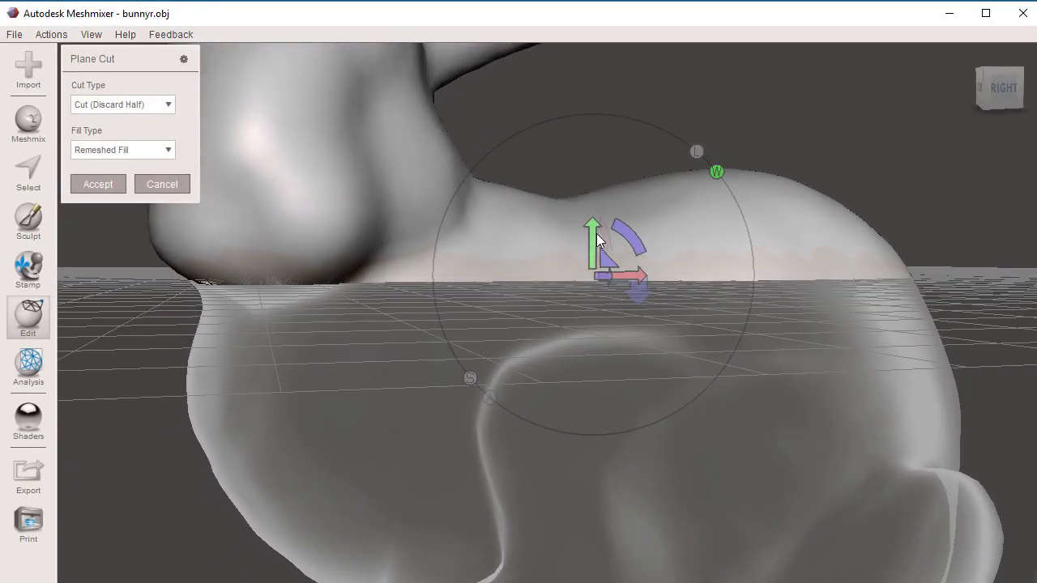
drag(596, 233, 596, 359)
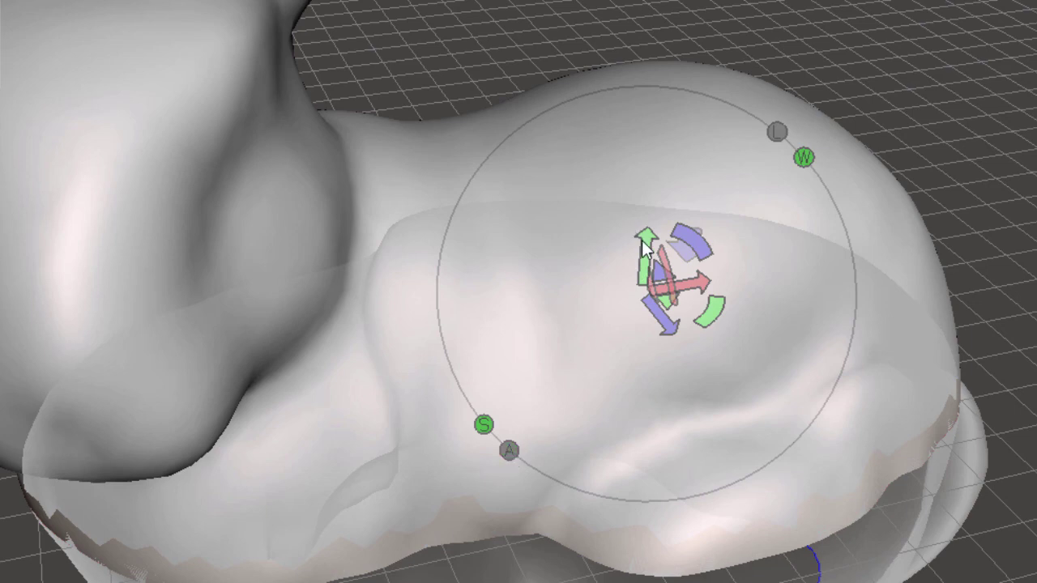
drag(644, 249, 624, 287)
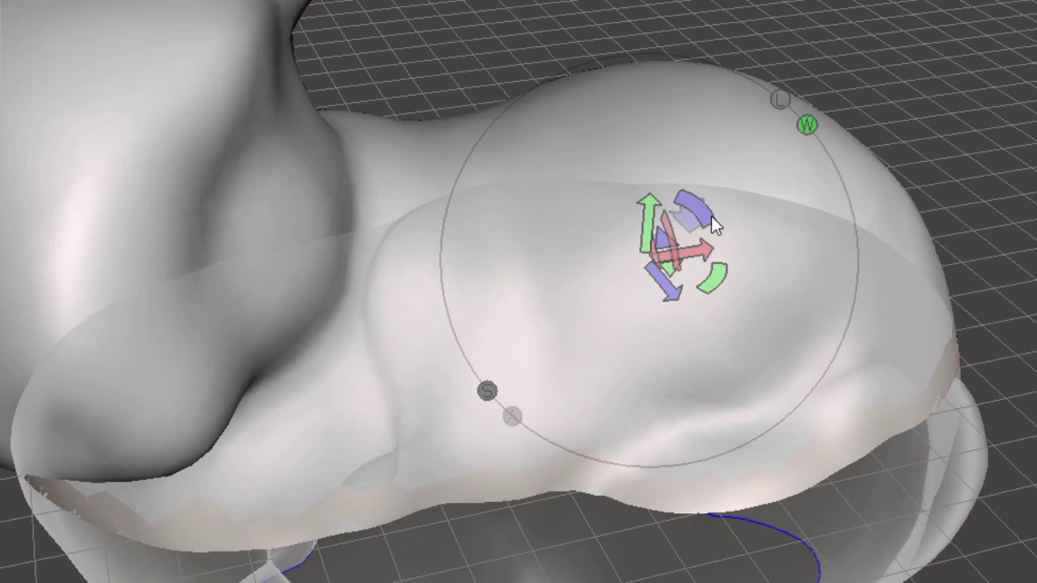
click(487, 391)
drag(698, 209, 698, 209)
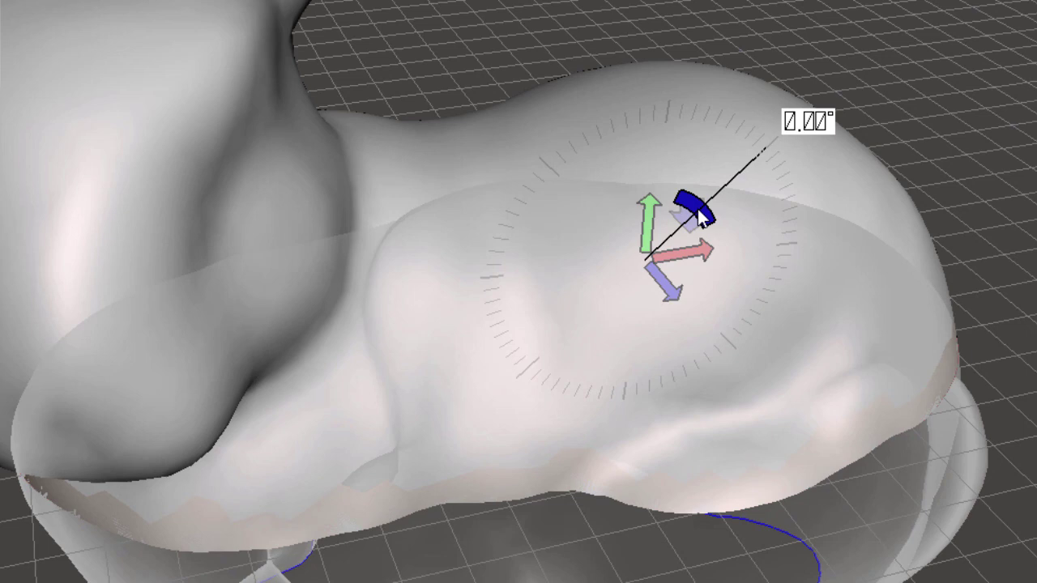
drag(698, 209, 697, 209)
right_drag(783, 266, 512, 298)
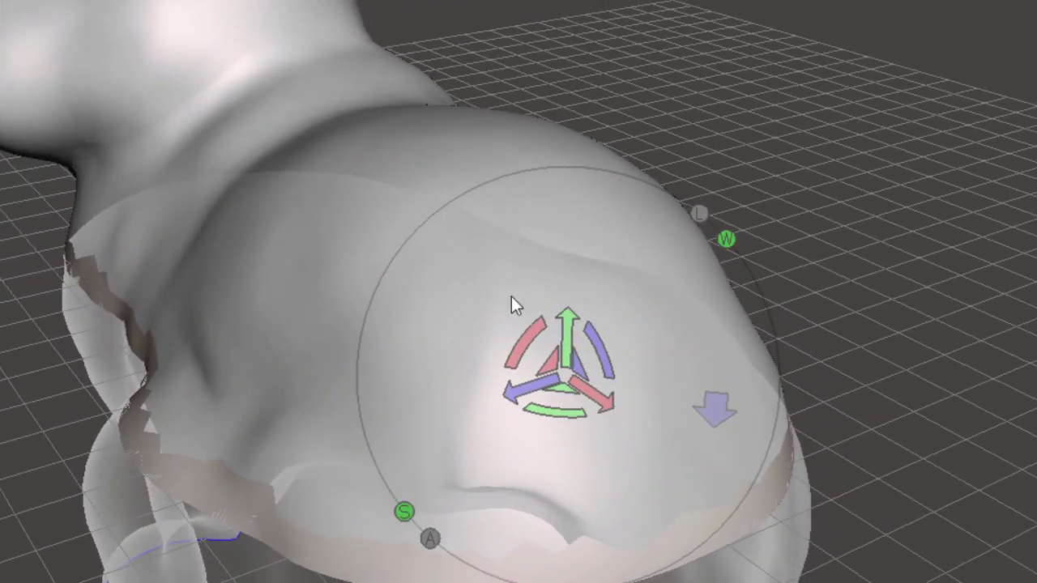
drag(523, 337, 526, 344)
right_drag(527, 345, 549, 294)
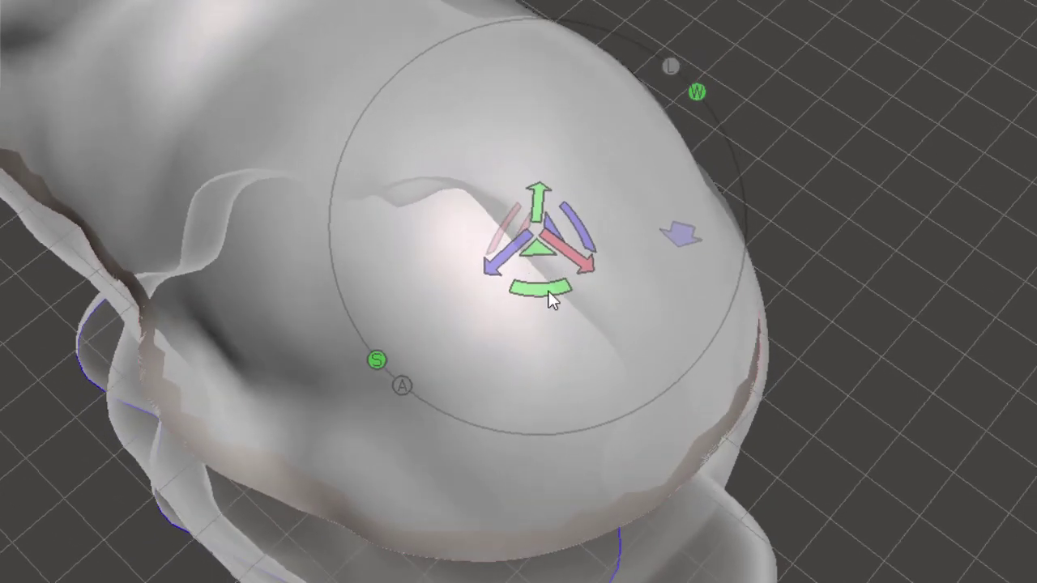
drag(549, 293, 551, 298)
middle_drag(665, 341, 676, 298)
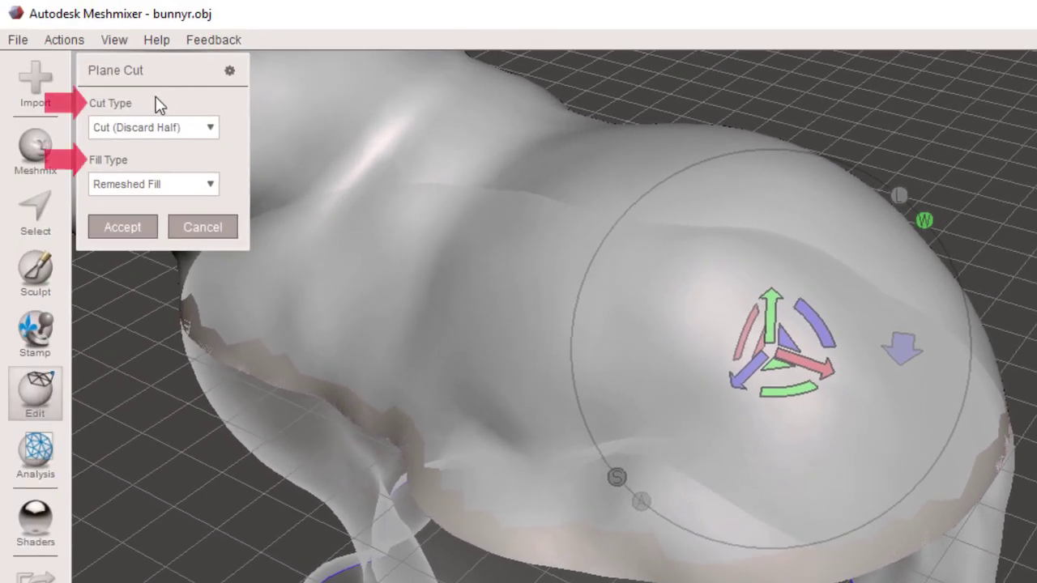
Set the Plane Cut type to Slice (Keep Both), then to Slice Groups
click(211, 128)
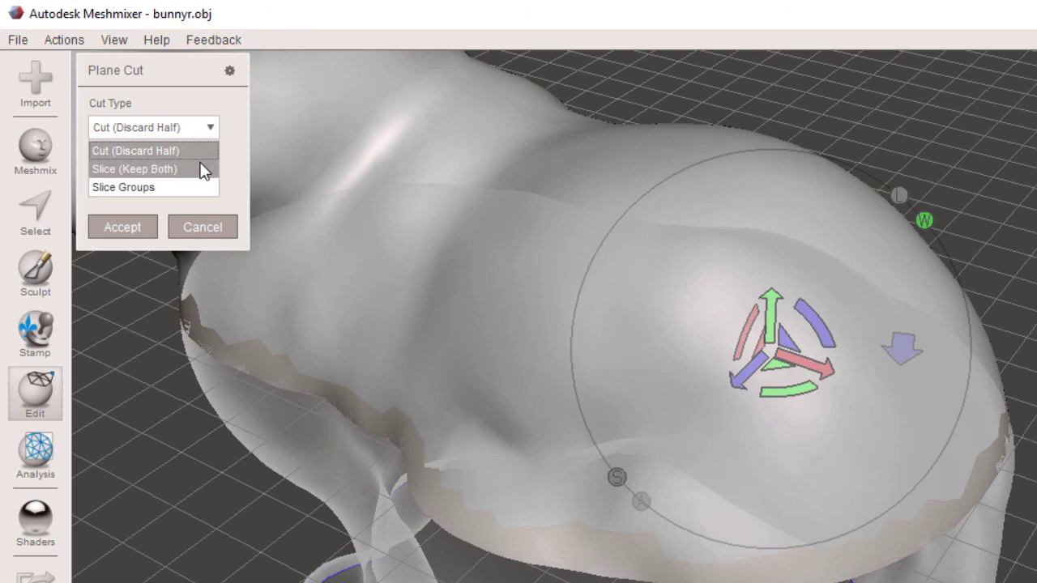
click(201, 164)
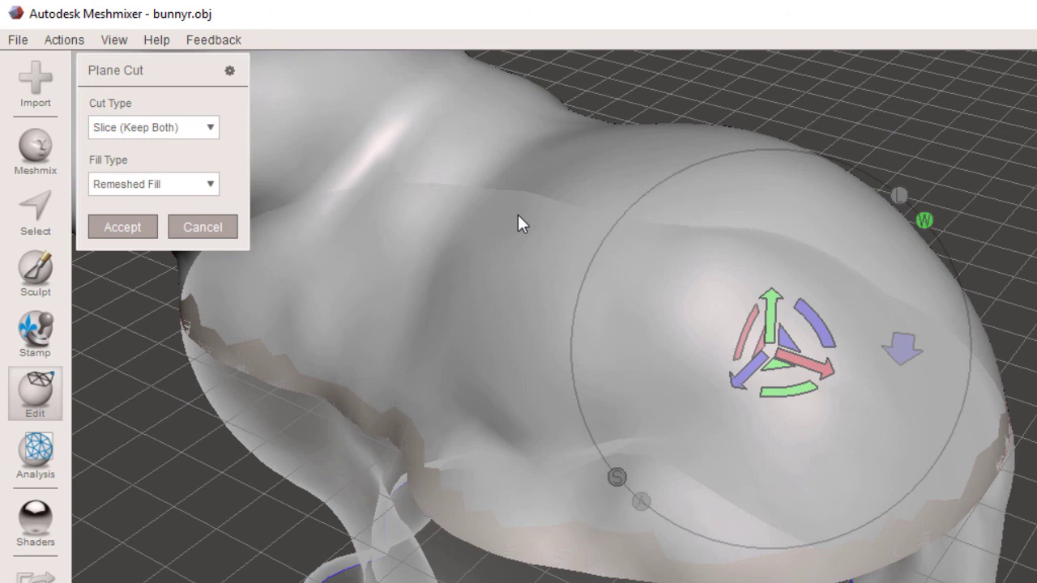
click(214, 128)
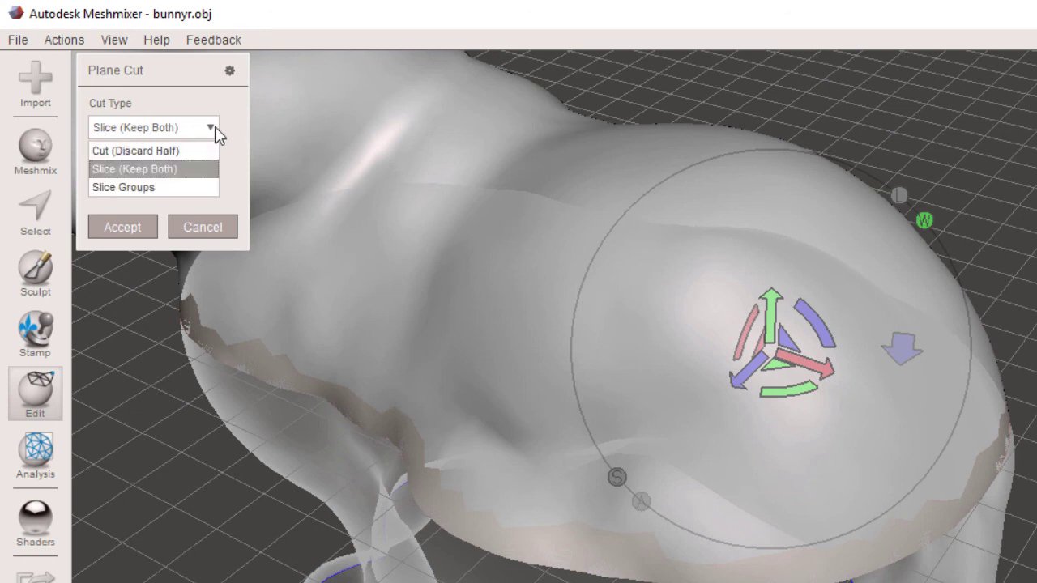
click(202, 187)
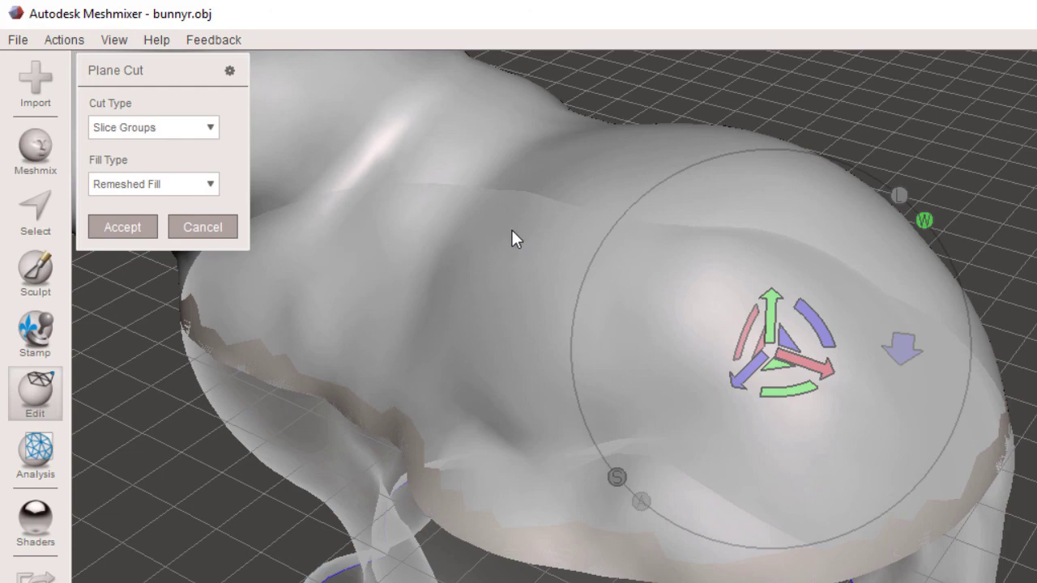
From a side view, adjust the cut plane and set Cut Type to Cut (Discard Half)
right_drag(458, 242, 729, 241)
right_drag(581, 196, 584, 186)
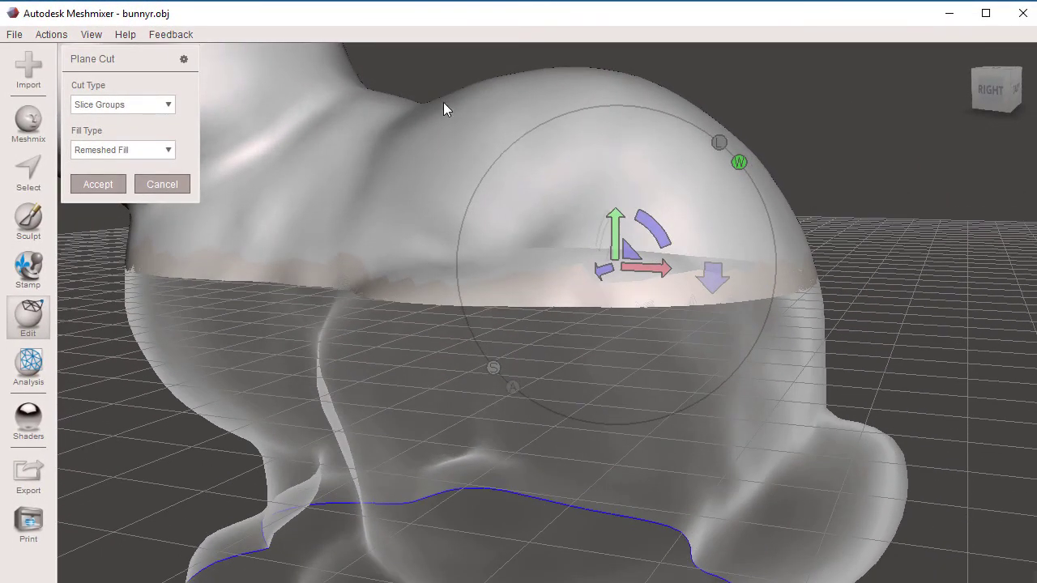
drag(611, 218, 547, 246)
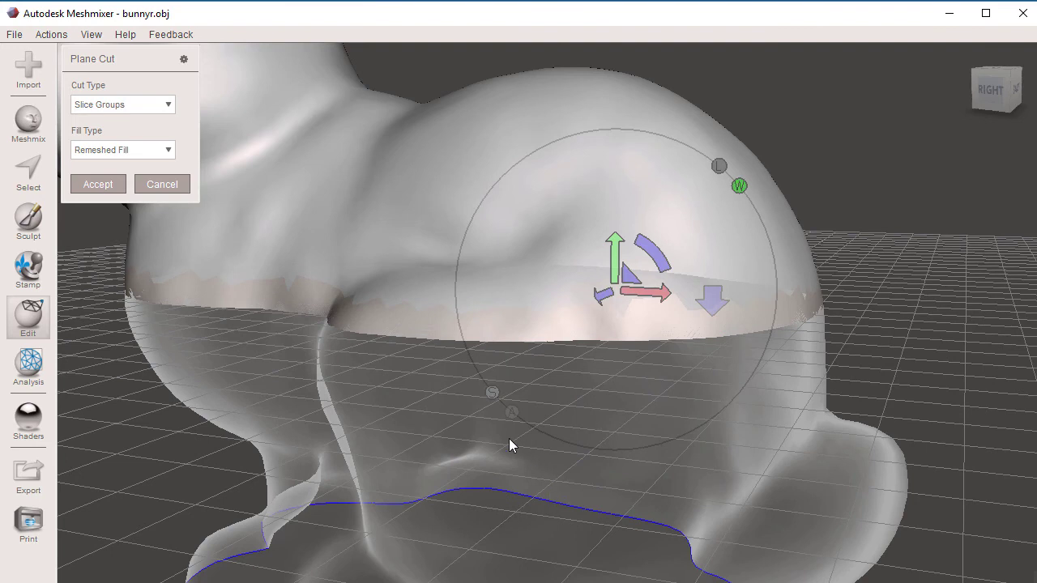
click(164, 107)
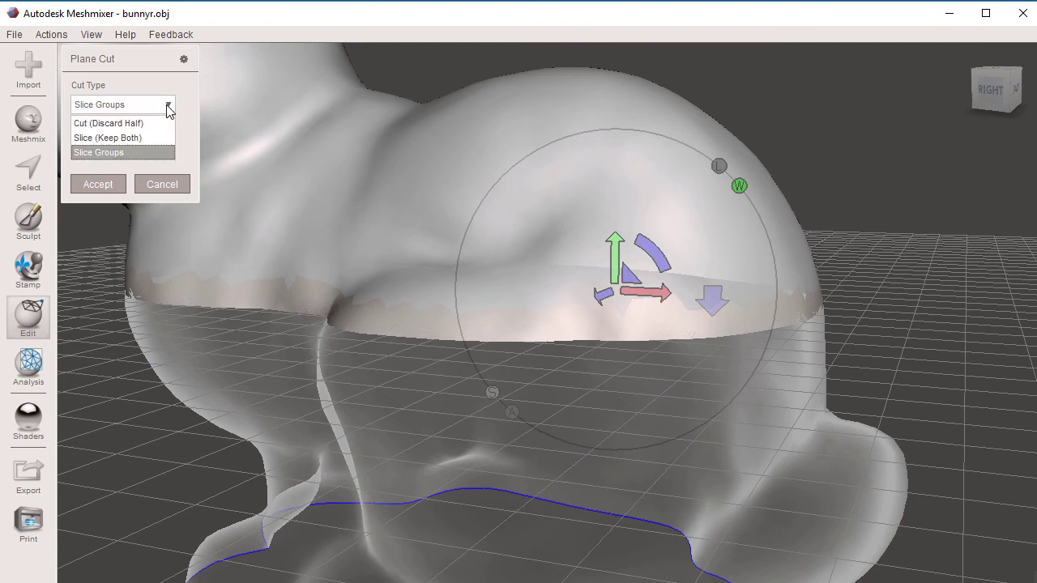
click(159, 118)
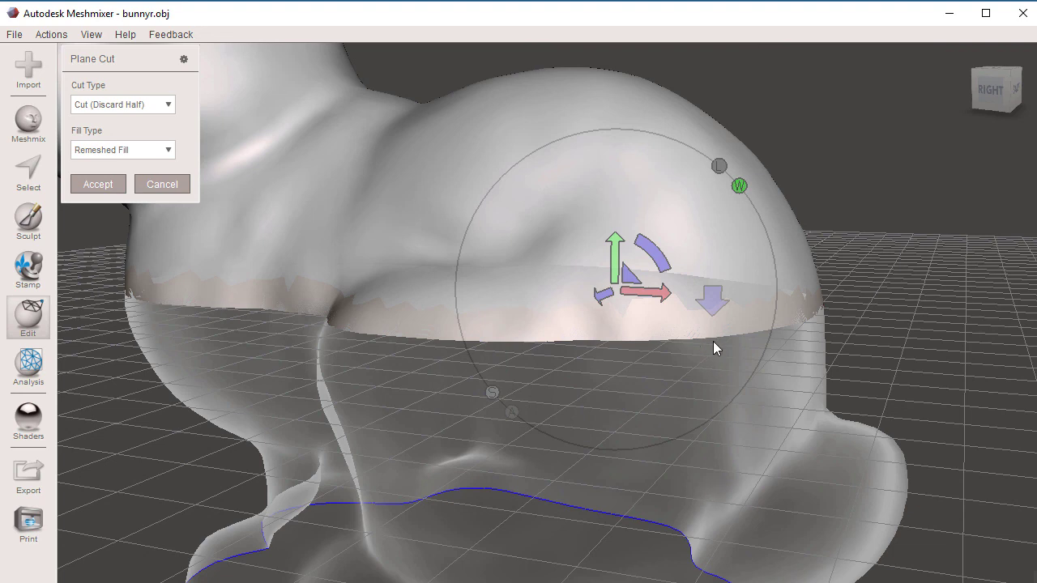
Flip the cut to keep the lower half and view the green fill from above
click(712, 298)
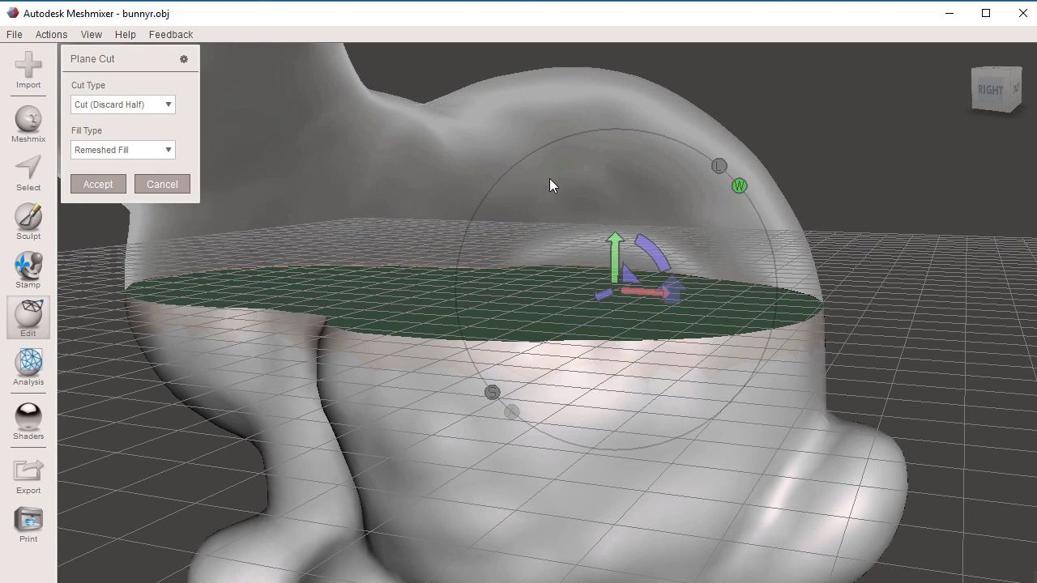
right_drag(652, 209, 606, 294)
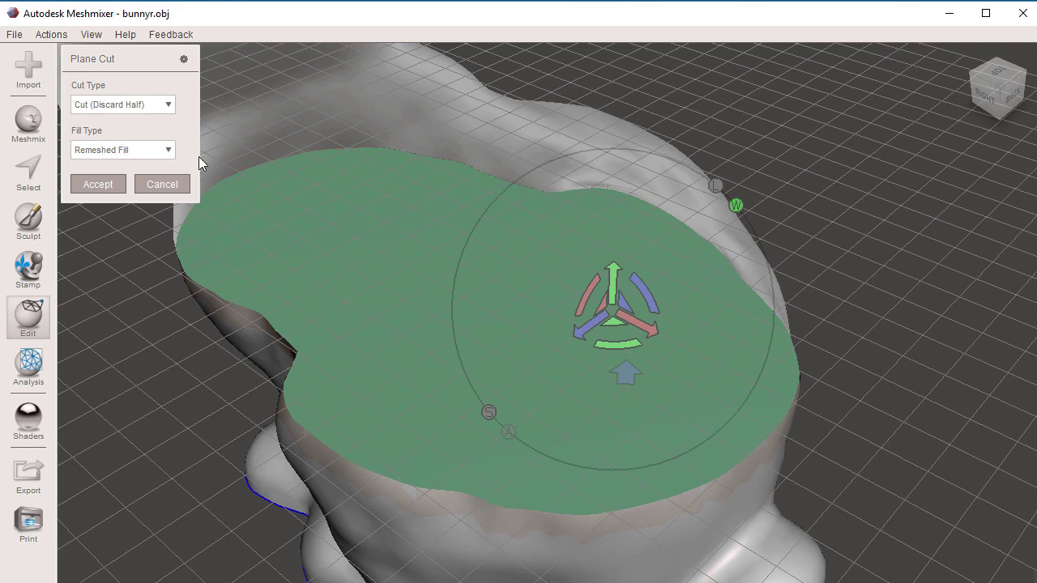
Turn on Show Wireframe and zoom in on the cut fill's triangles
click(98, 36)
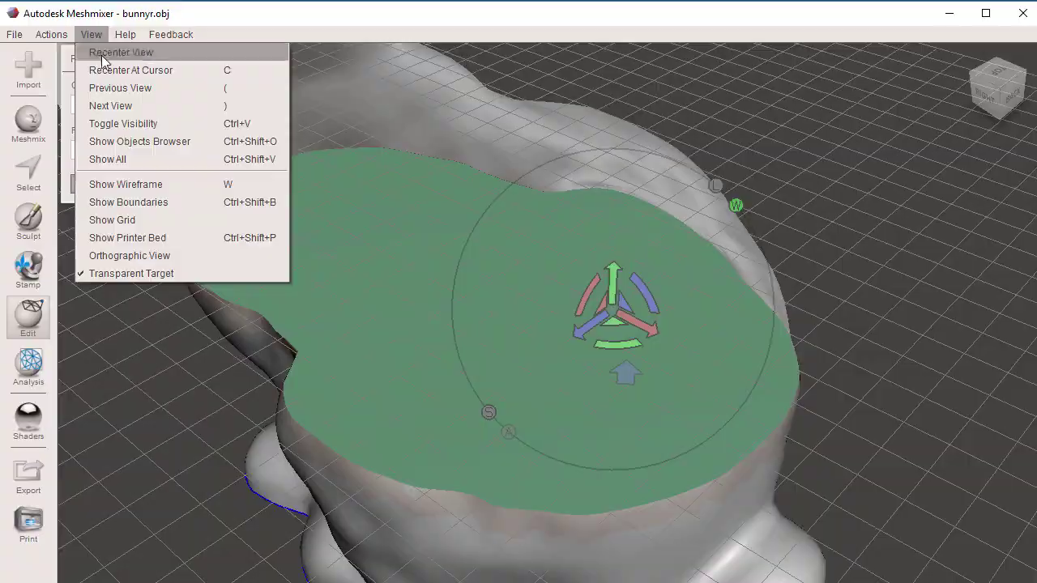
click(123, 185)
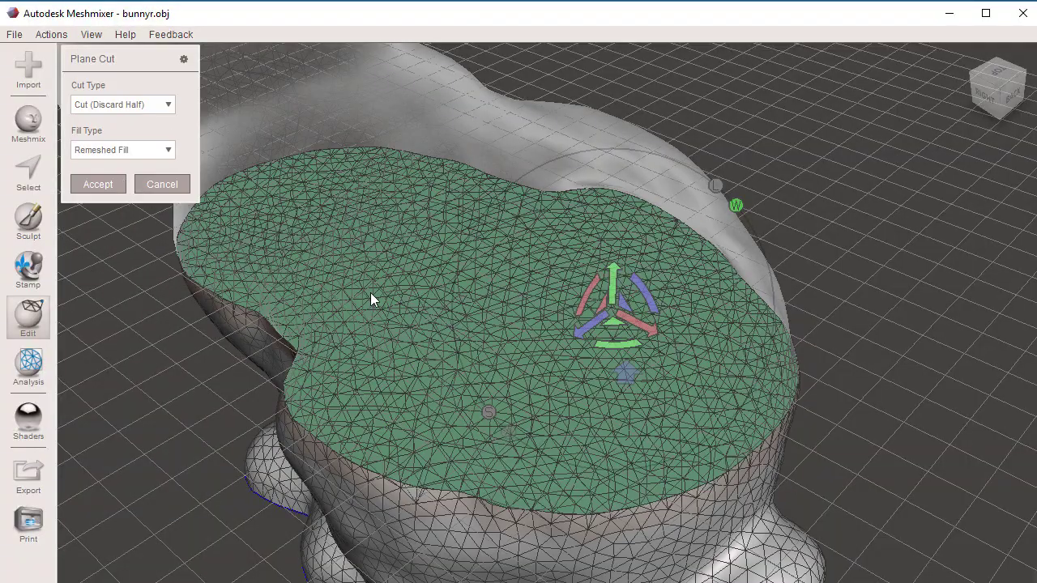
right_drag(392, 299, 701, 250)
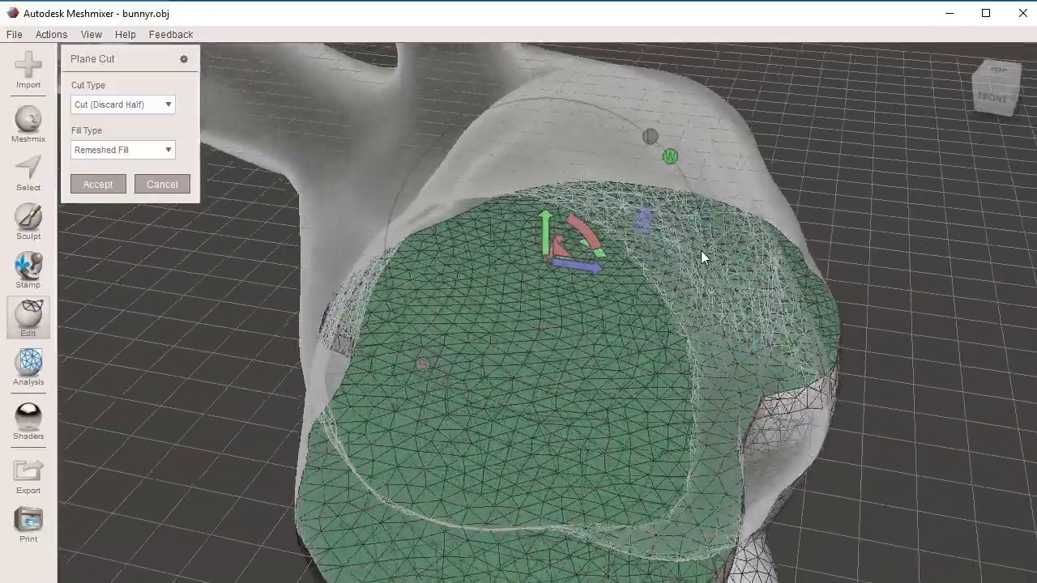
scroll(551, 324, up, 5)
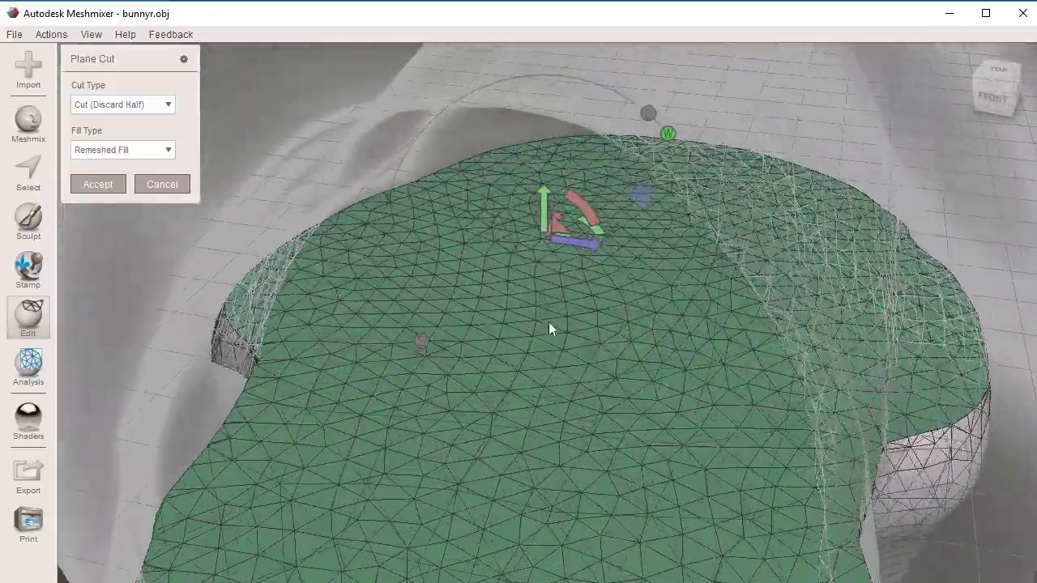
scroll(805, 359, up, 2)
scroll(804, 361, up, 3)
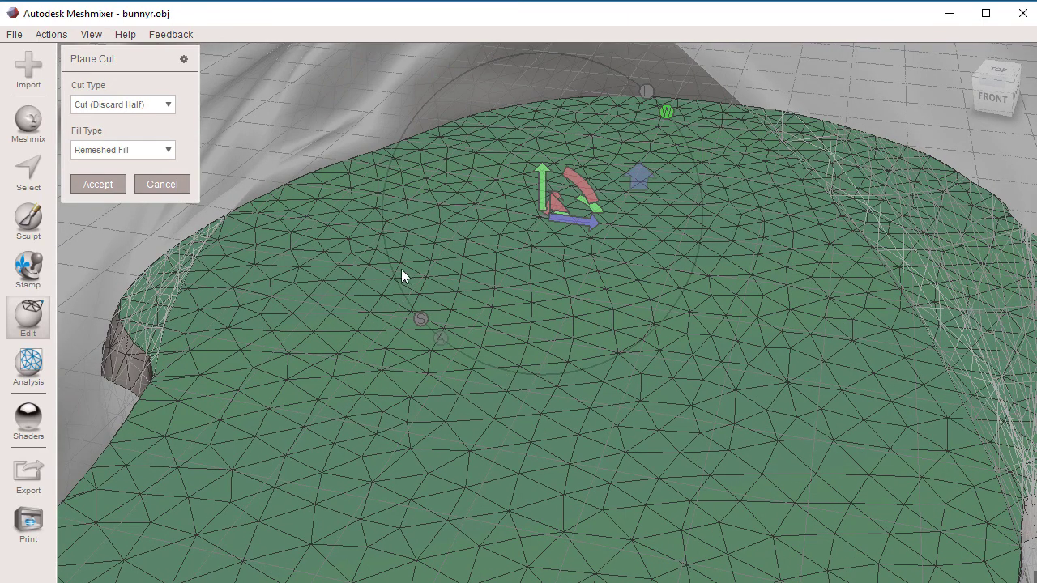
click(168, 151)
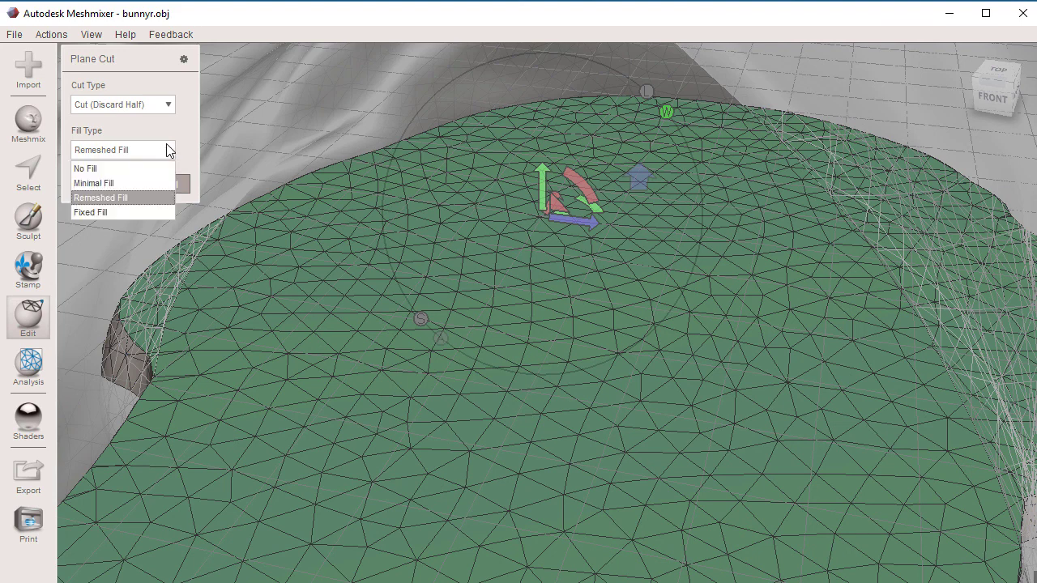
click(159, 166)
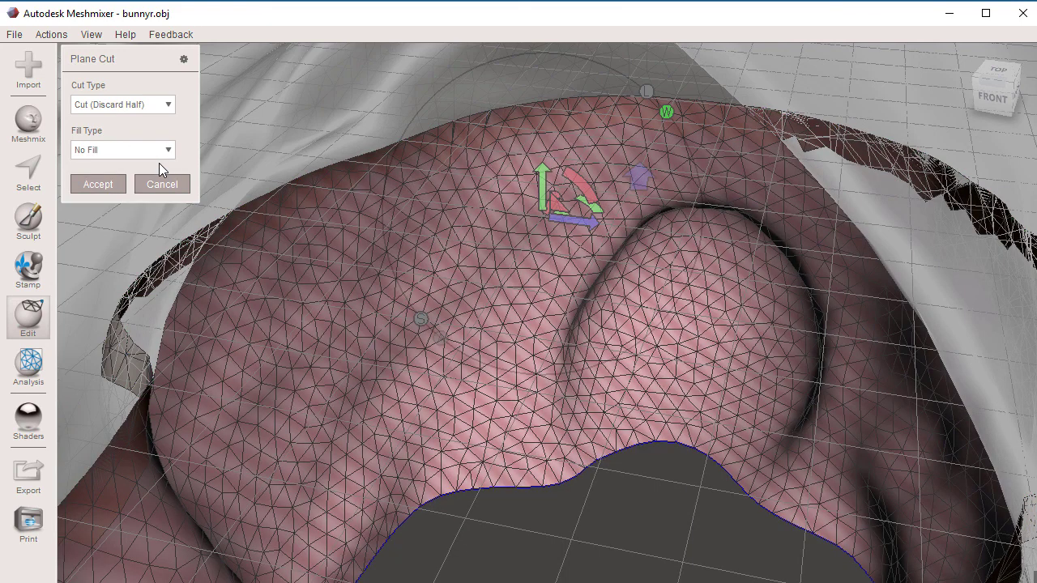
click(166, 153)
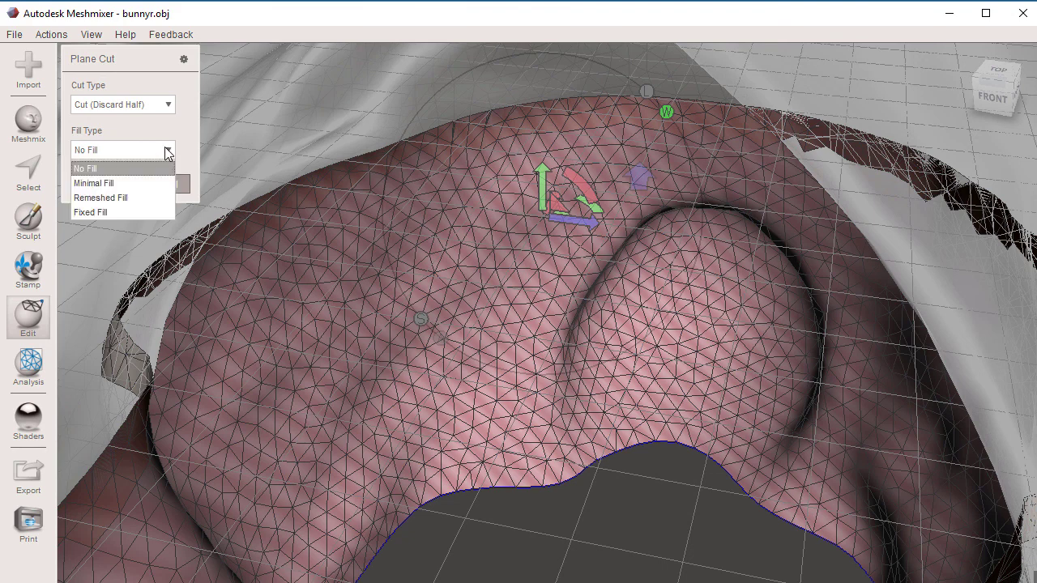
click(147, 184)
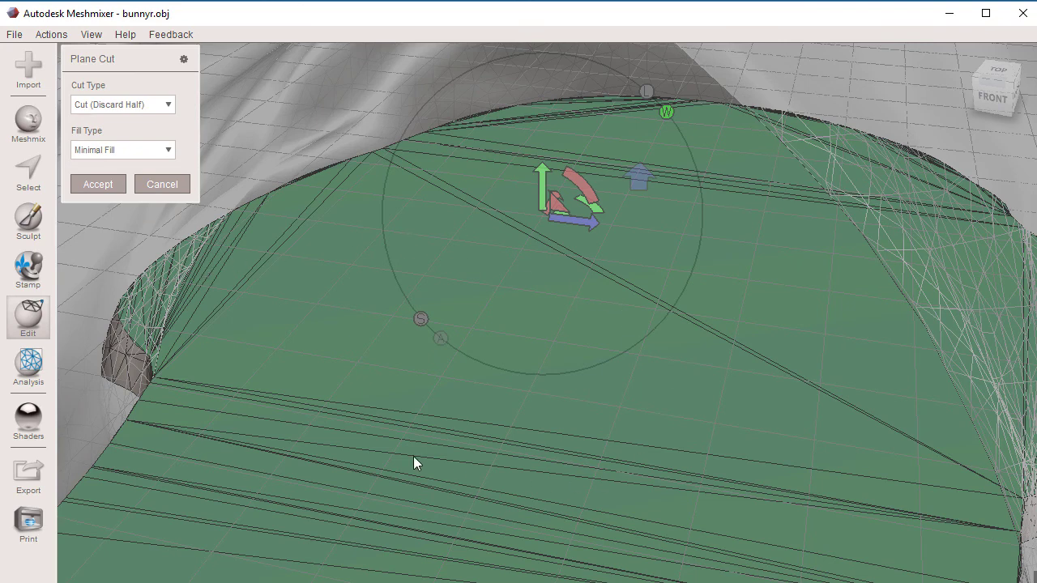
click(168, 148)
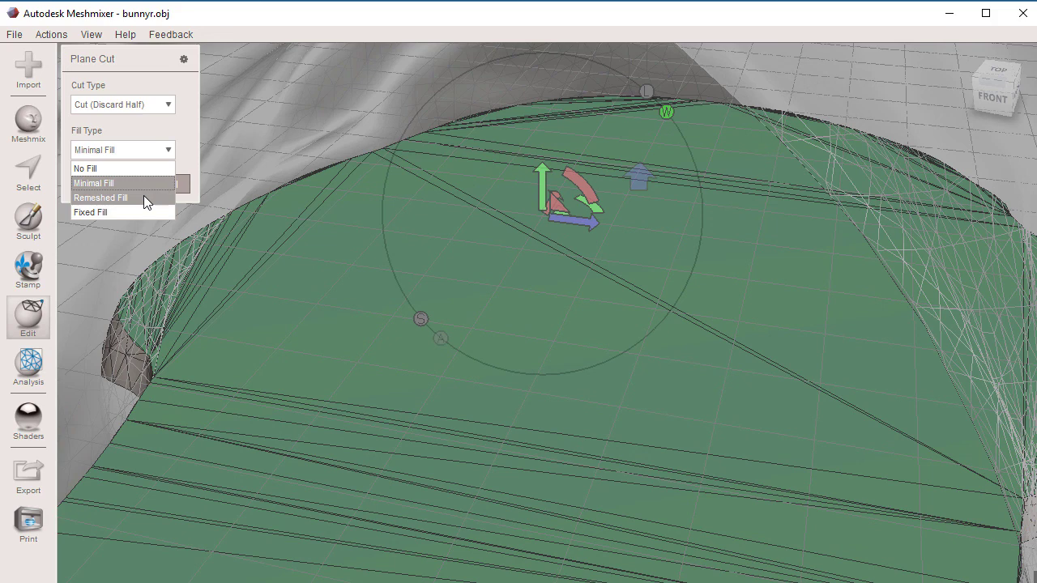
click(143, 195)
click(171, 150)
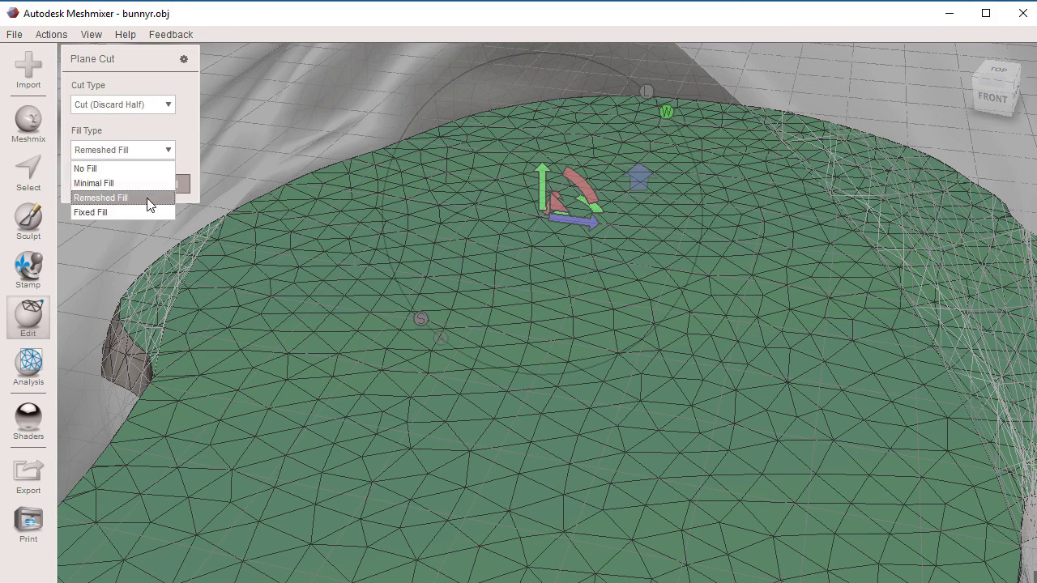
click(144, 213)
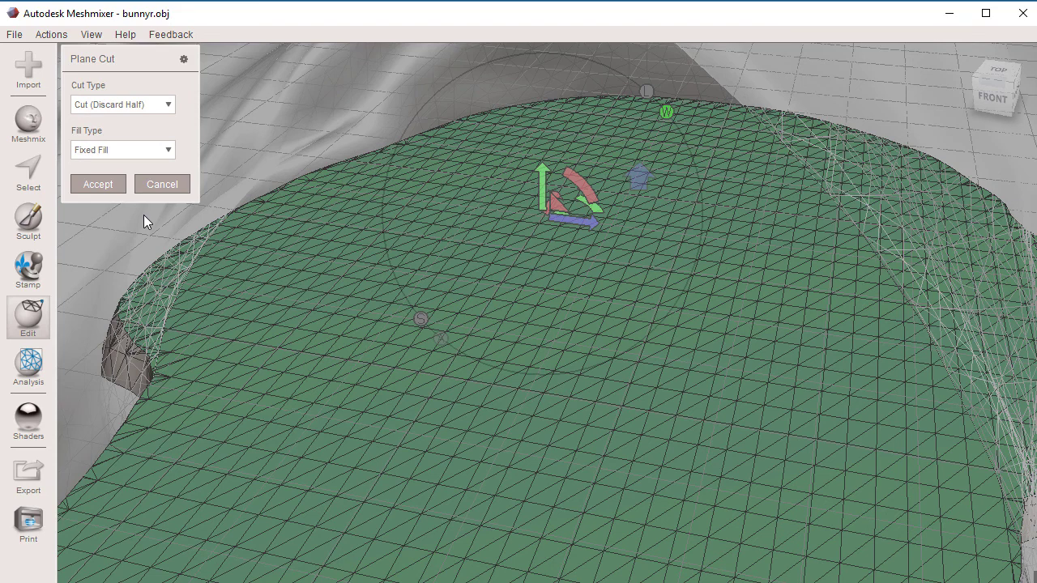
click(167, 150)
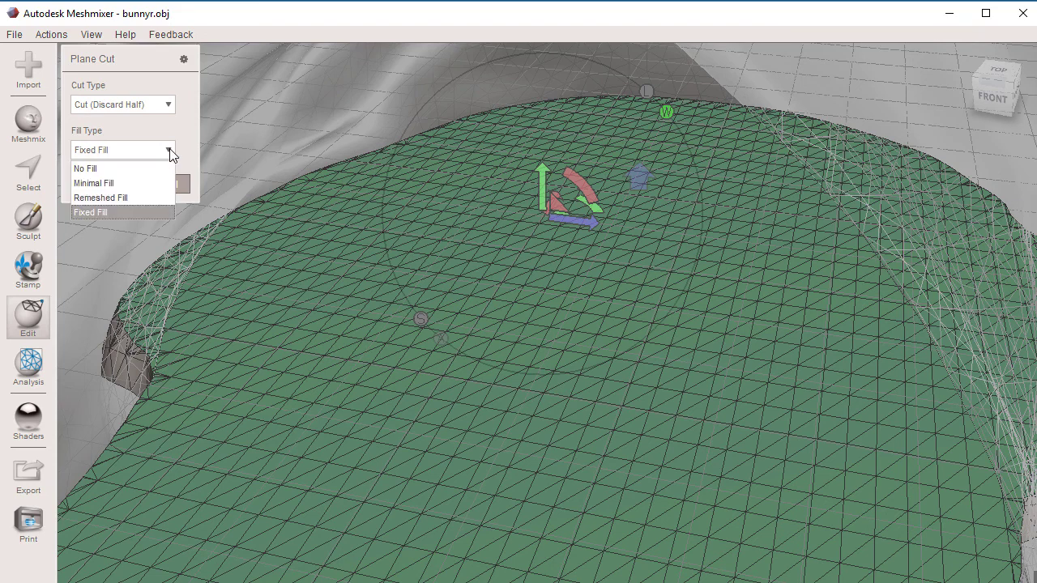
click(148, 195)
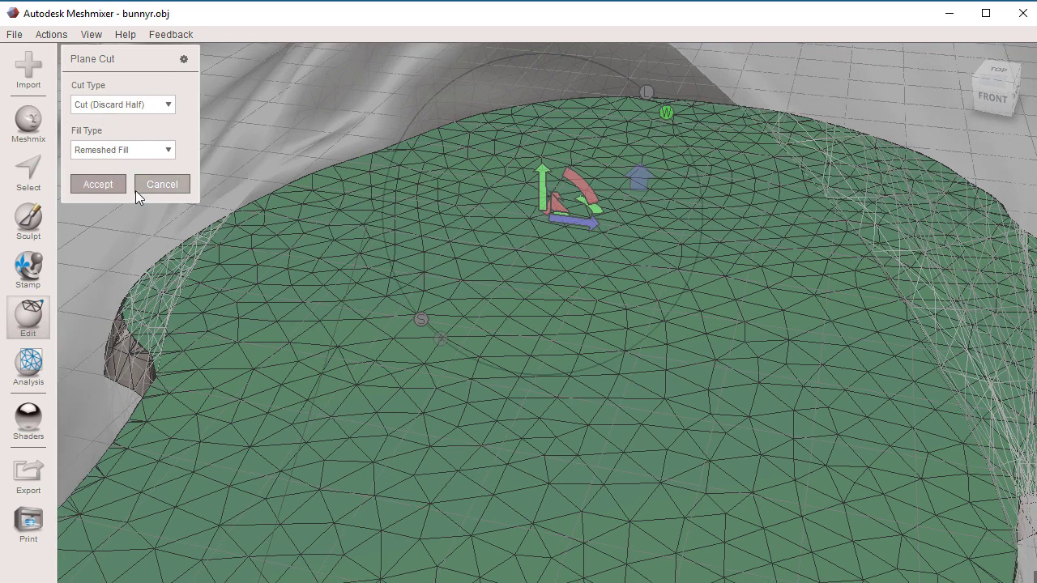
Apply the remeshed-fill cut, inspect the result, then undo back to the Plane Cut preview
click(112, 184)
right_drag(702, 301, 402, 349)
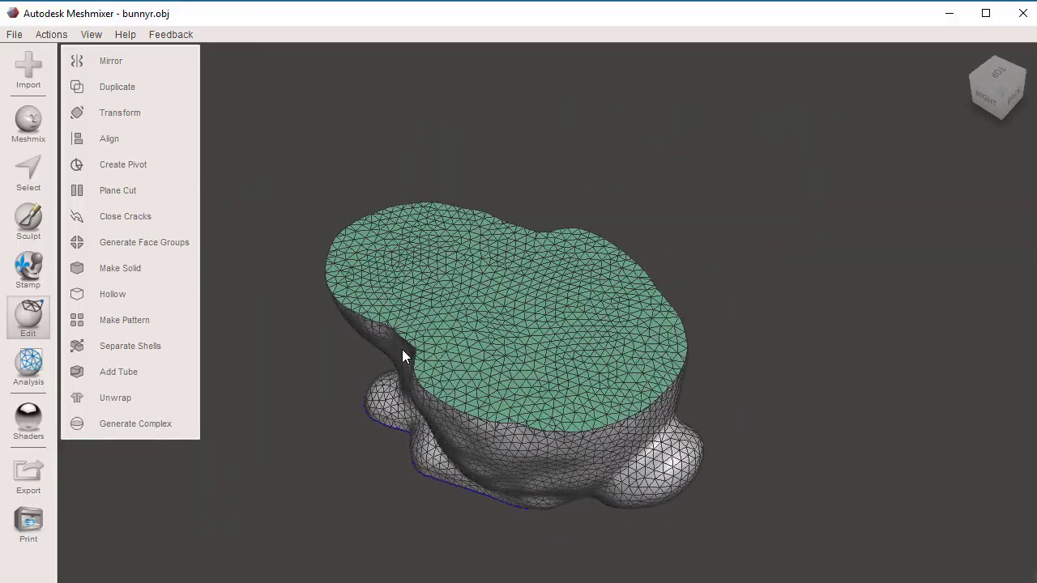
key(c)
From a side-on view, flip the cut plane so the bunny's upper half is kept
right_drag(551, 324, 709, 305)
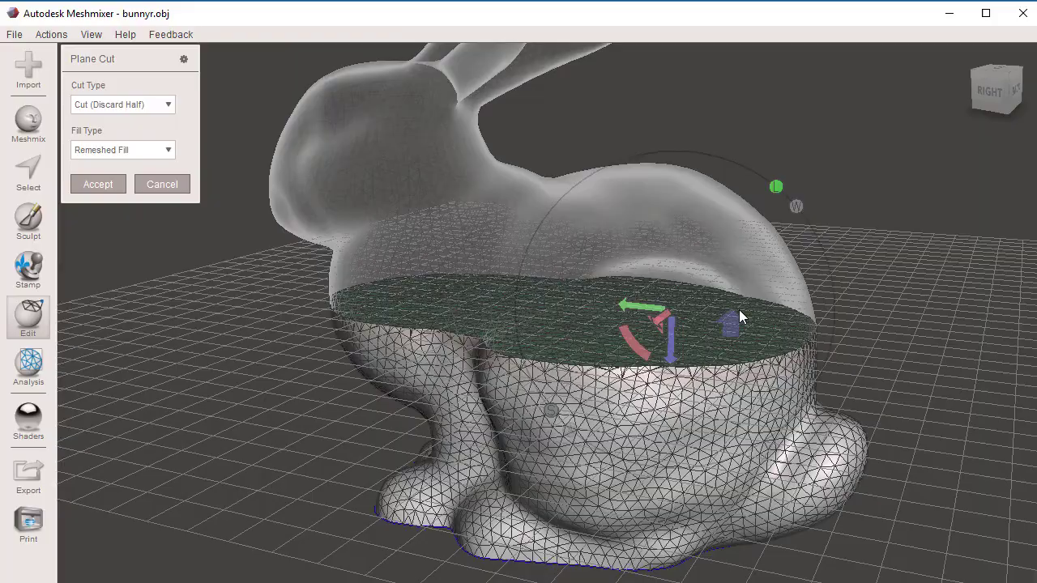
right_drag(739, 310, 753, 281)
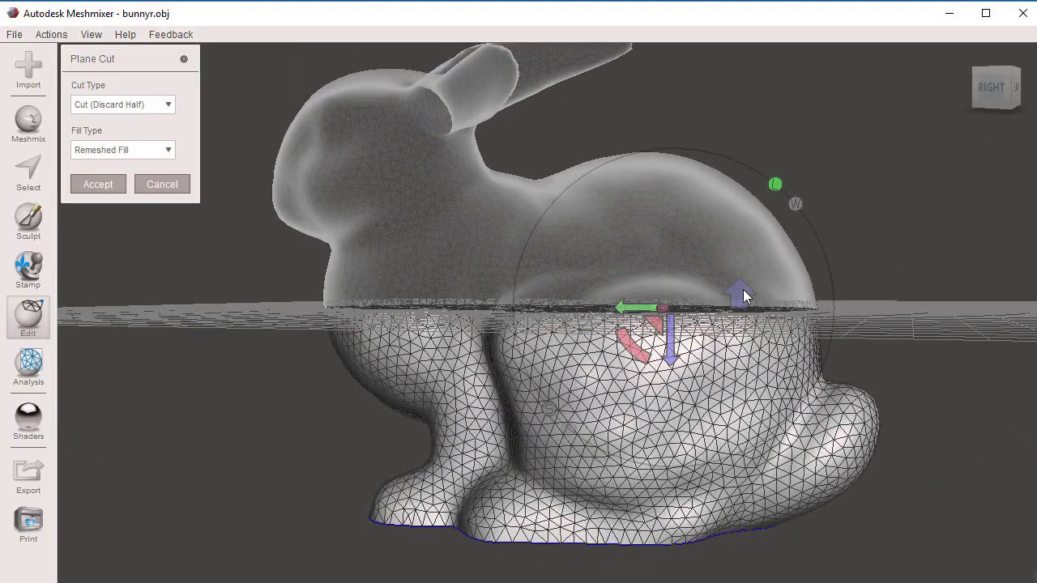
click(744, 290)
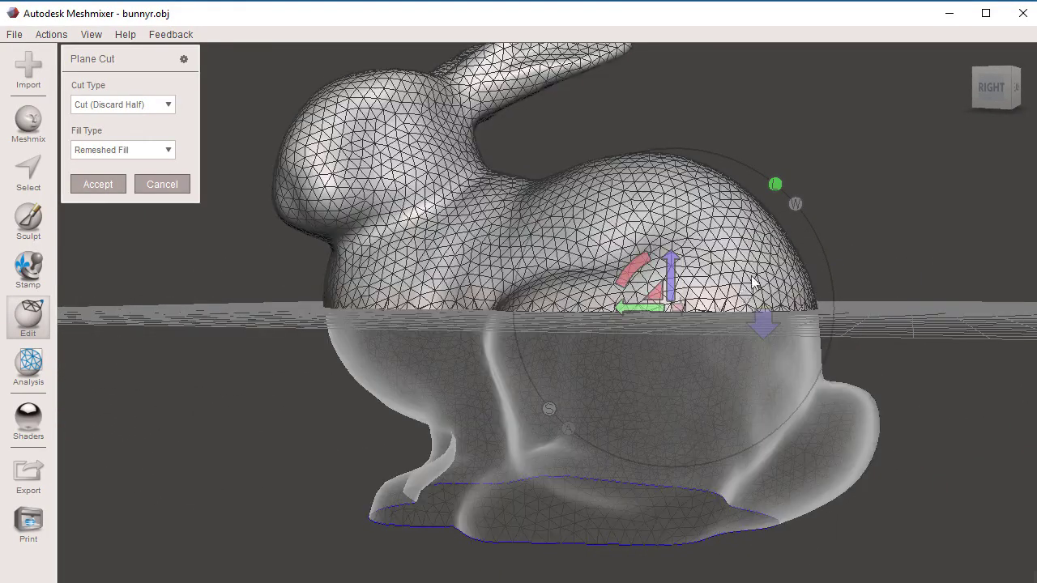
right_drag(753, 285, 722, 296)
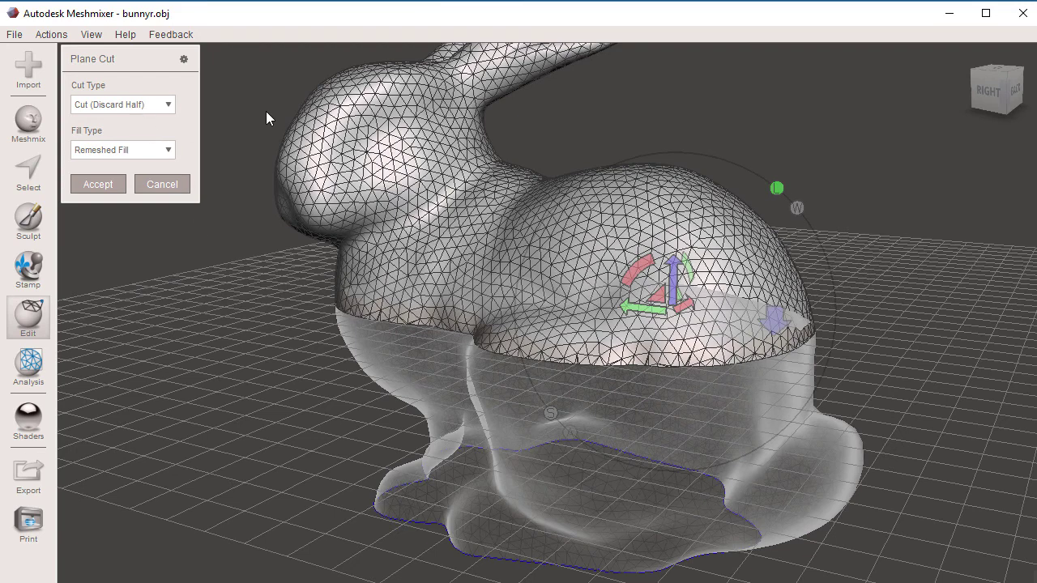
Turn off View > Show Wireframe, apply the top-half cut to inspect its face, then undo into Plane Cut
click(89, 33)
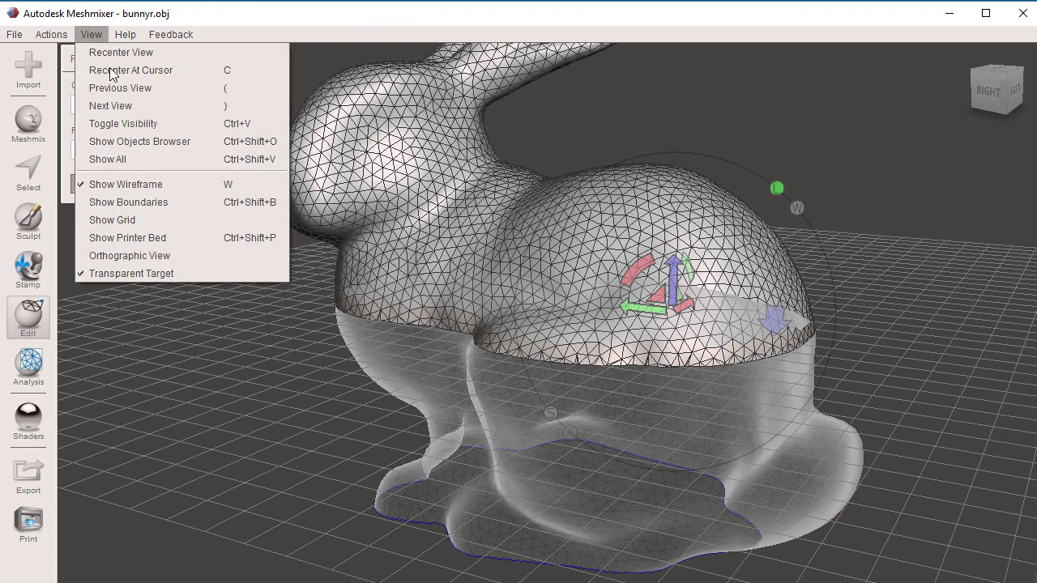
click(126, 187)
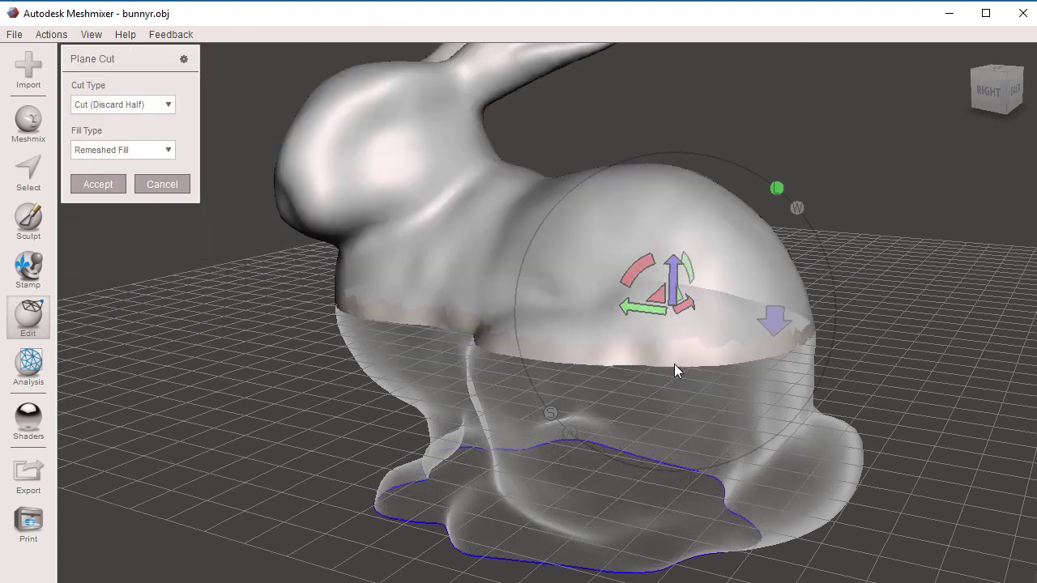
click(105, 186)
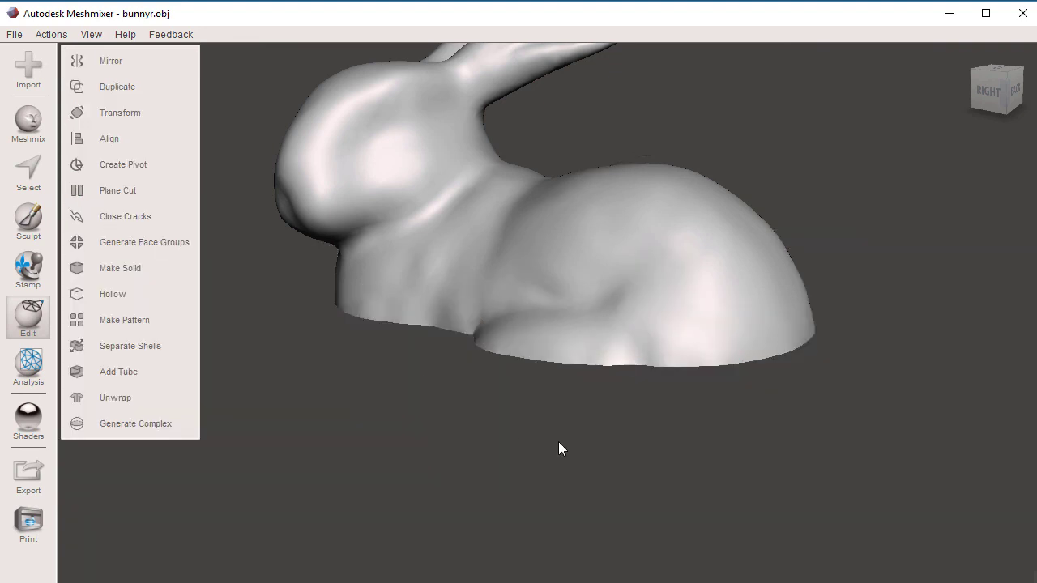
right_drag(601, 448, 573, 472)
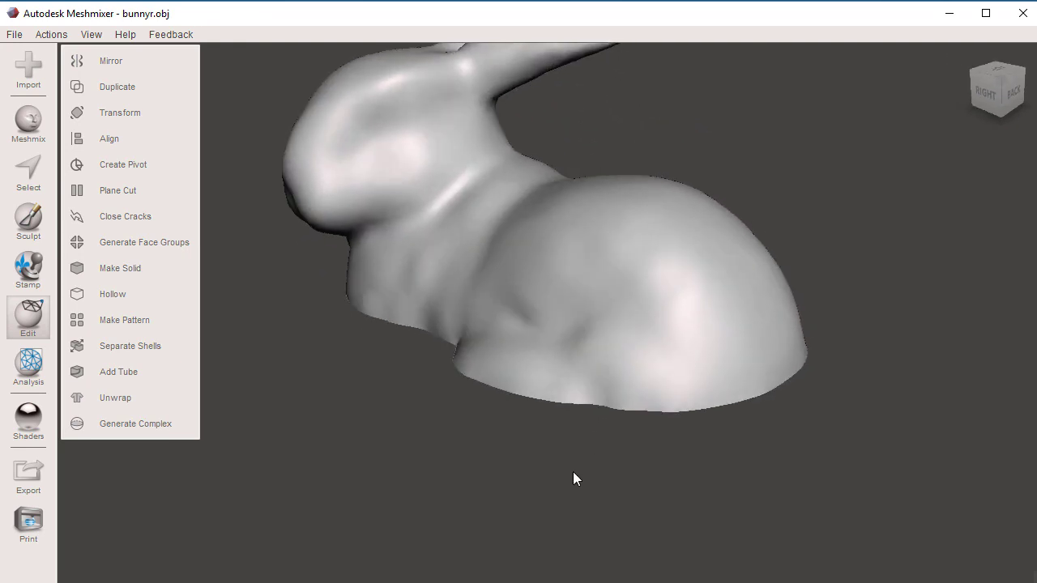
key(p)
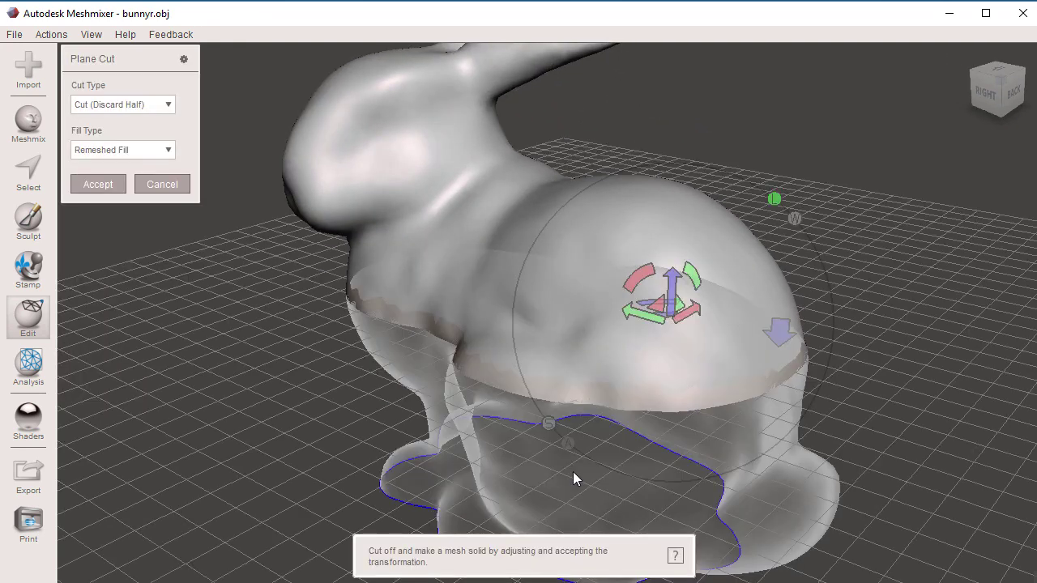
Change Cut Type to Slice (Keep Both), accept it, and turn the wireframe back on with W
click(170, 106)
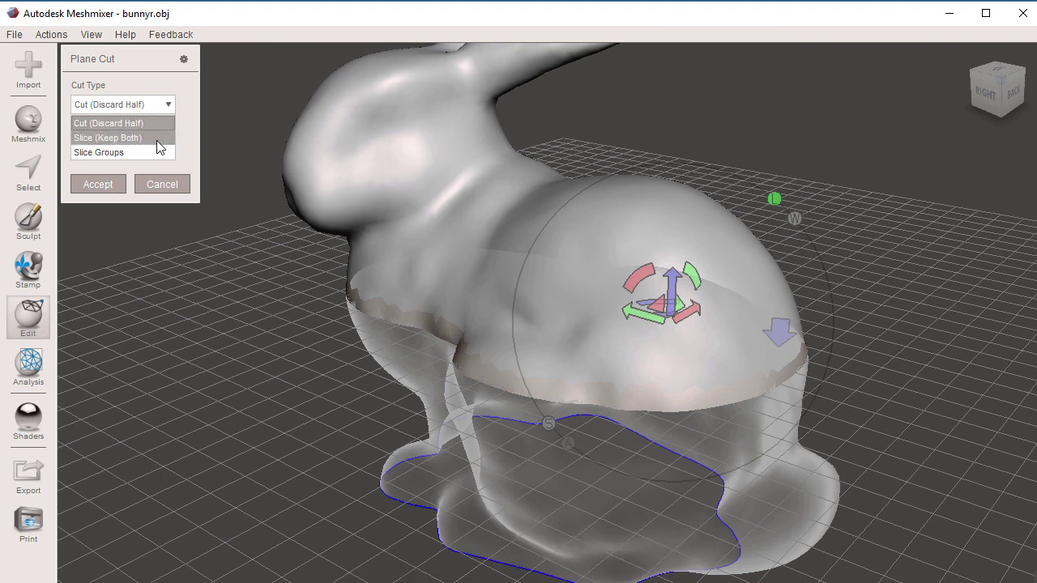
click(158, 139)
click(109, 184)
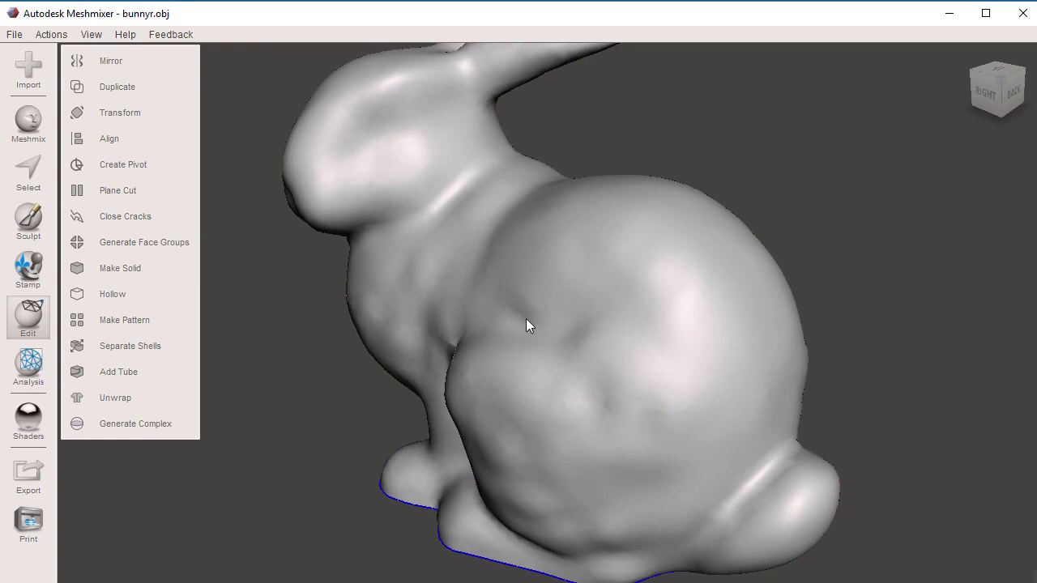
key(w)
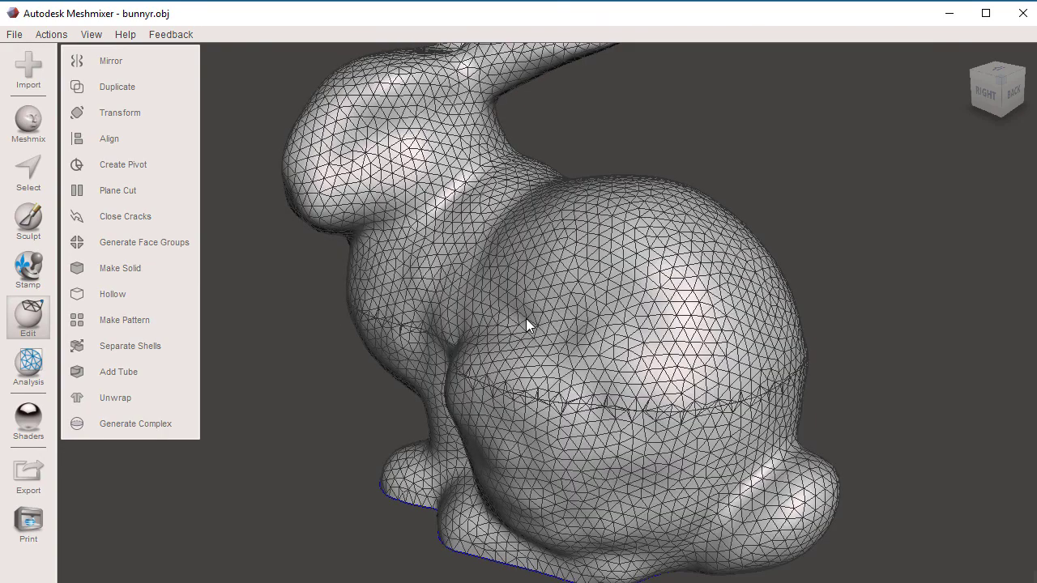
right_drag(541, 375, 496, 359)
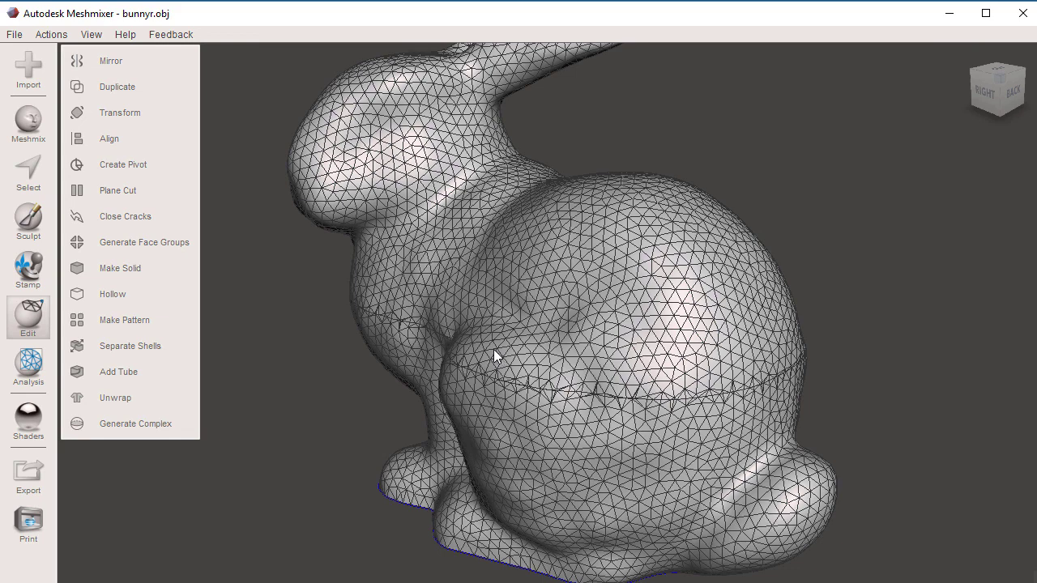
With the Select tool, select the bunny's upper shell, then invert the selection to the lower half
click(39, 168)
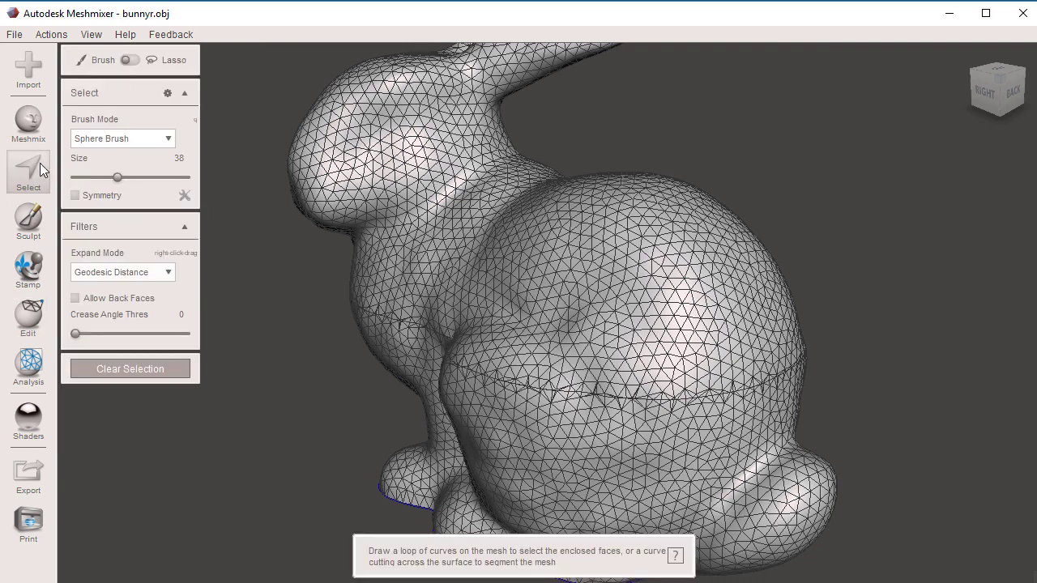
double_click(636, 260)
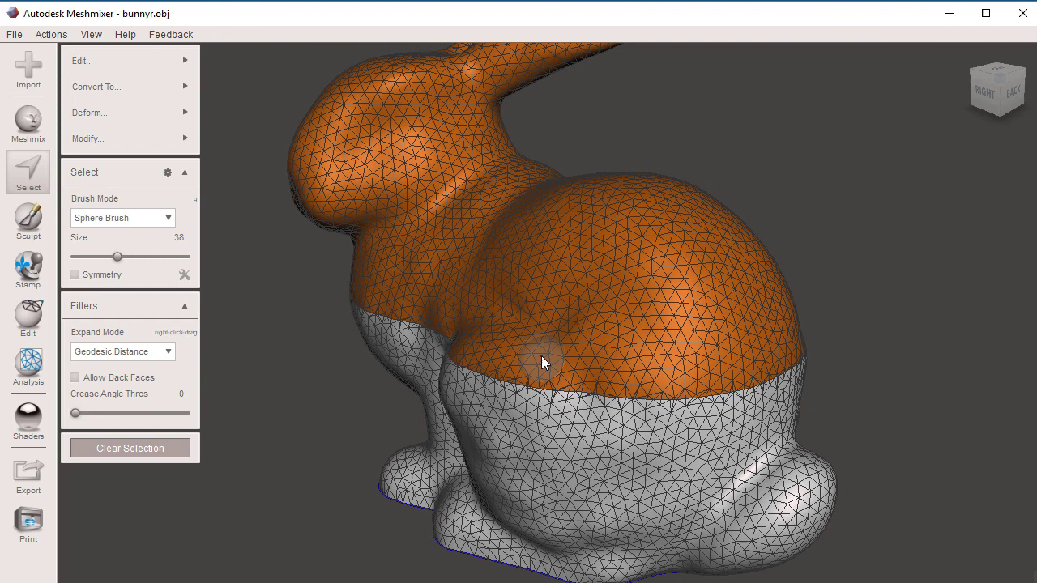
key(ctrl+i)
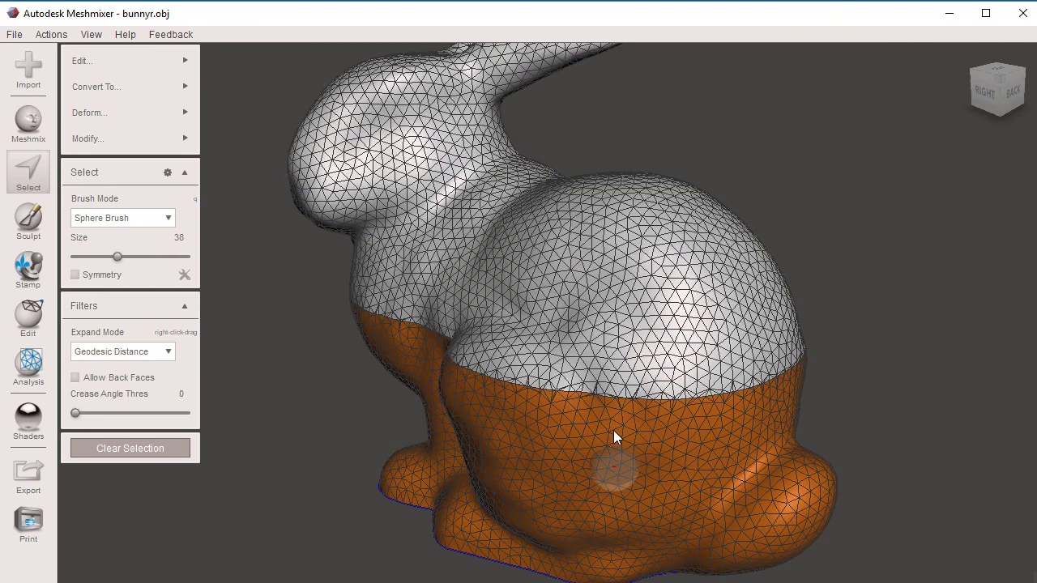
Clear the face selection and orbit and zoom to view the filled cut face from below
click(170, 446)
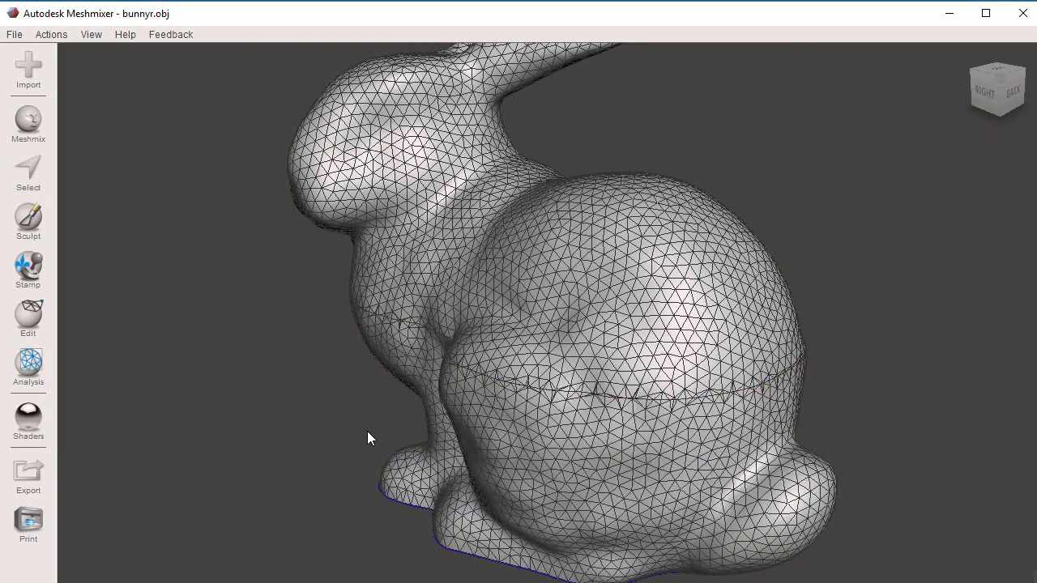
right_drag(367, 437, 451, 225)
scroll(559, 239, up, 10)
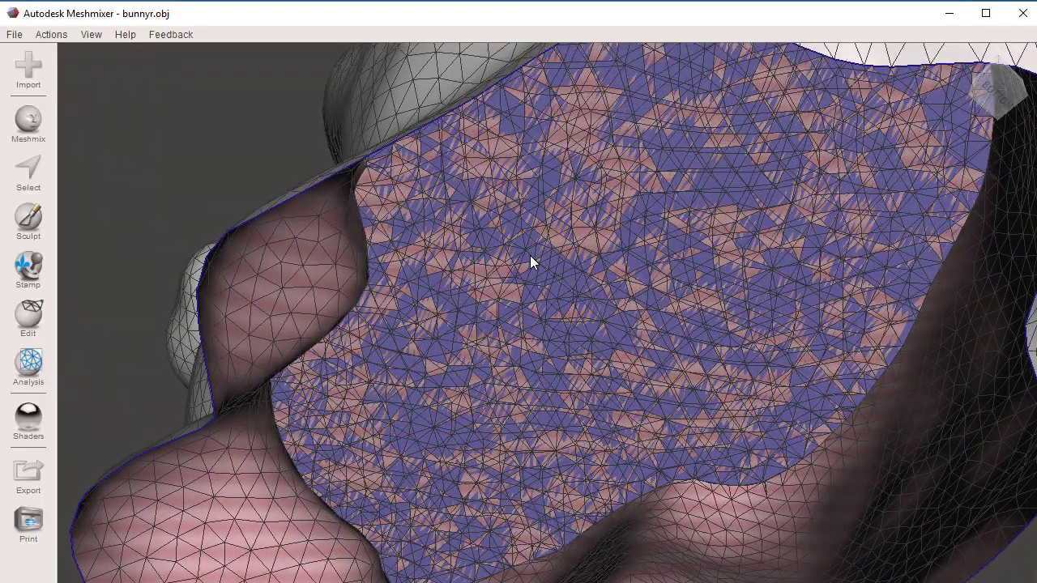
scroll(738, 260, down, 10)
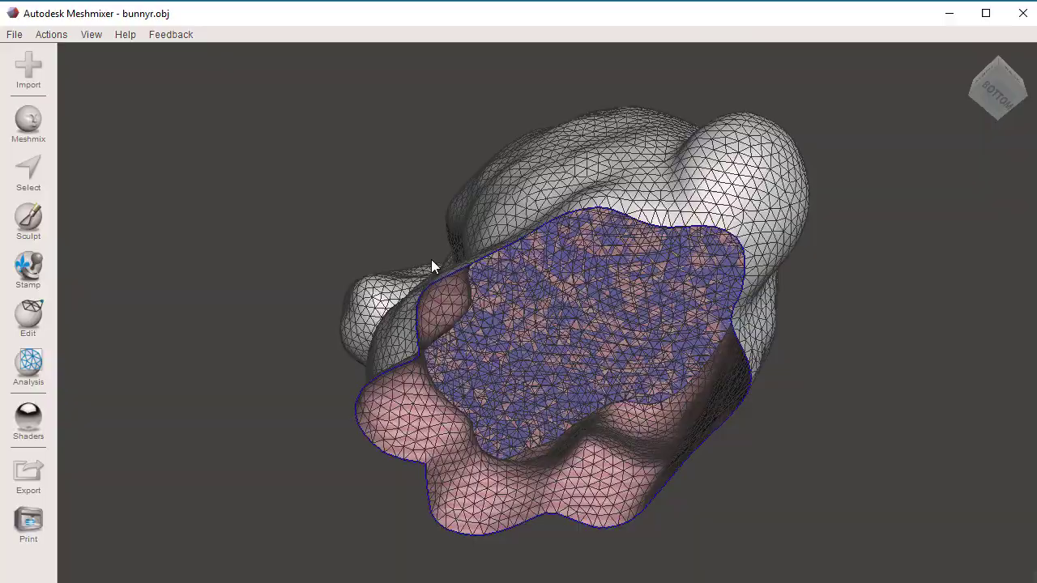
right_drag(528, 217, 527, 463)
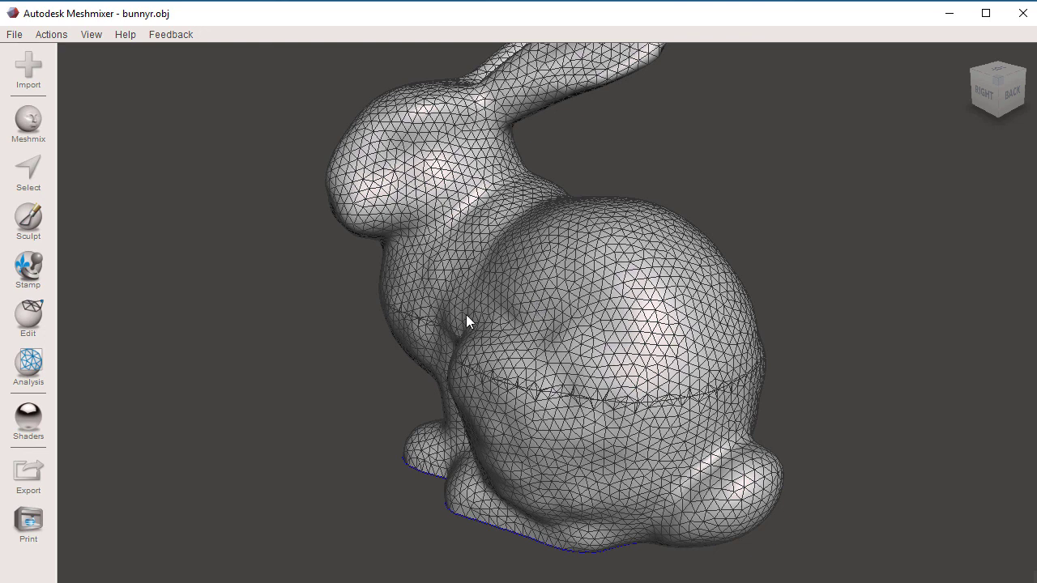
Run Edit > Separate Shells and check shell 1 and shell 2 in the Object Browser
click(29, 316)
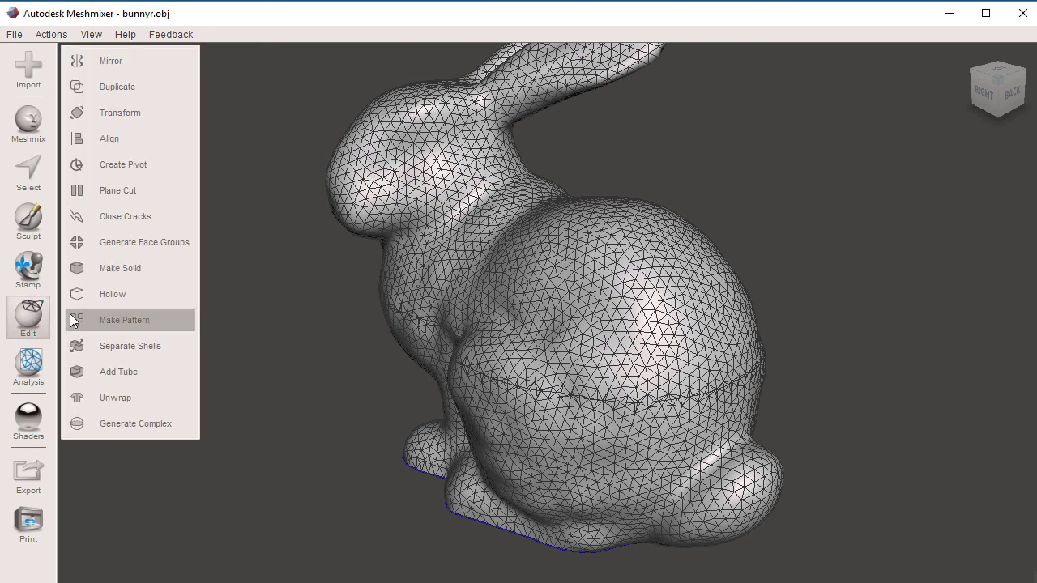
click(102, 340)
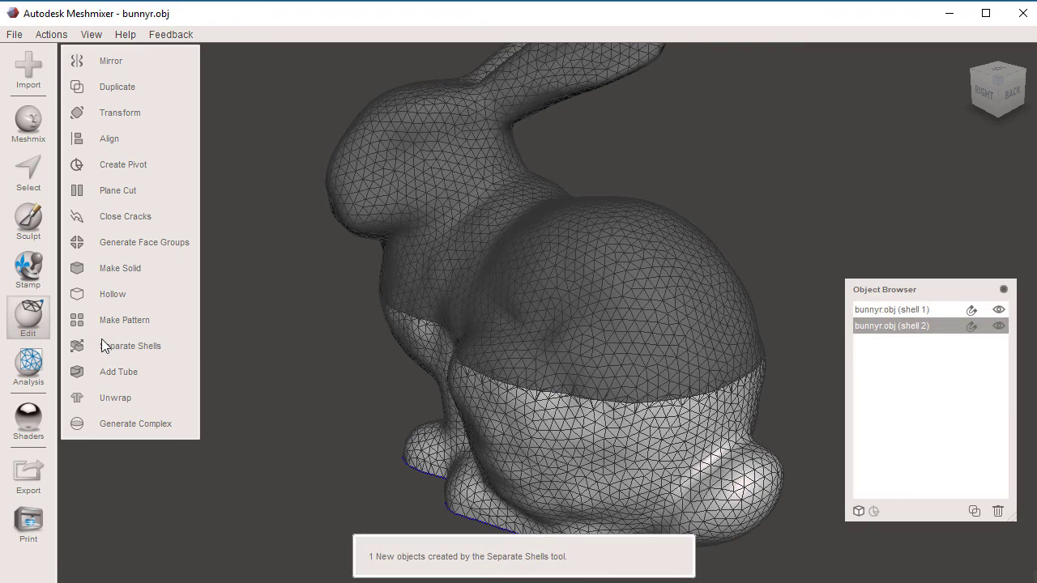
click(885, 308)
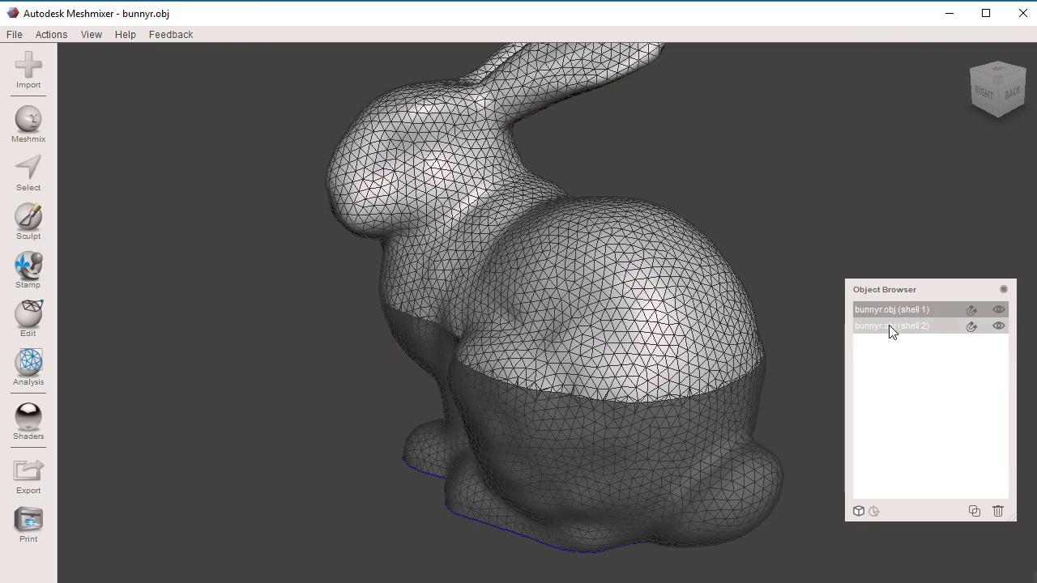
click(889, 325)
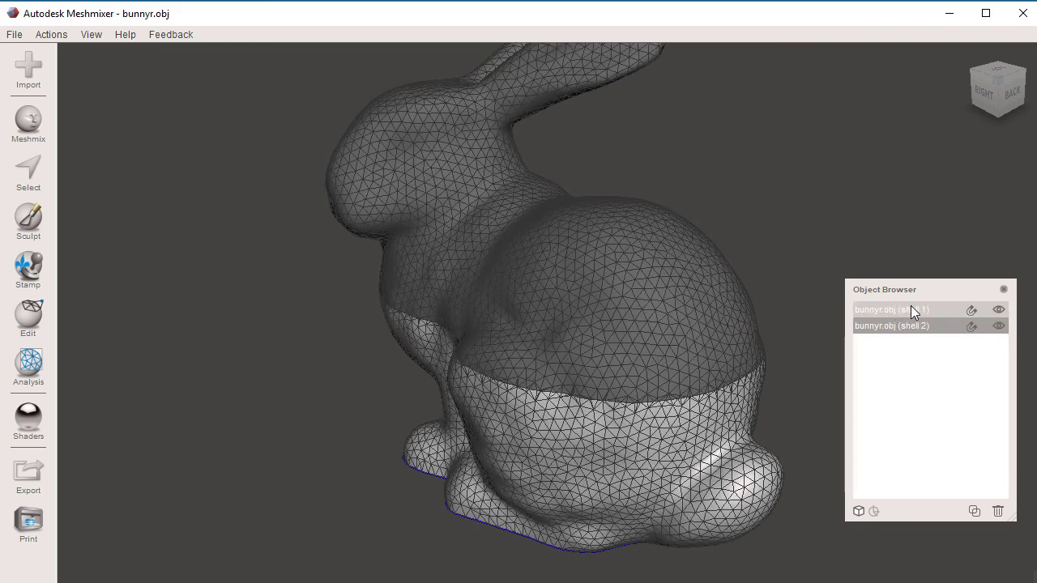
Rename shell 1 in the Object Browser to top_bunny.obj
double_click(913, 308)
drag(914, 308, 855, 309)
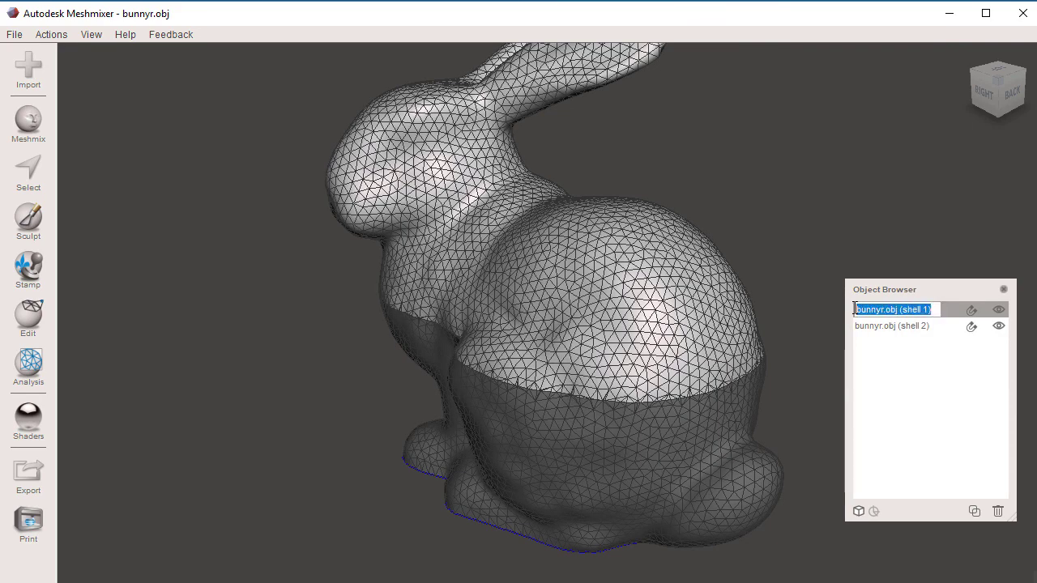
text(top)
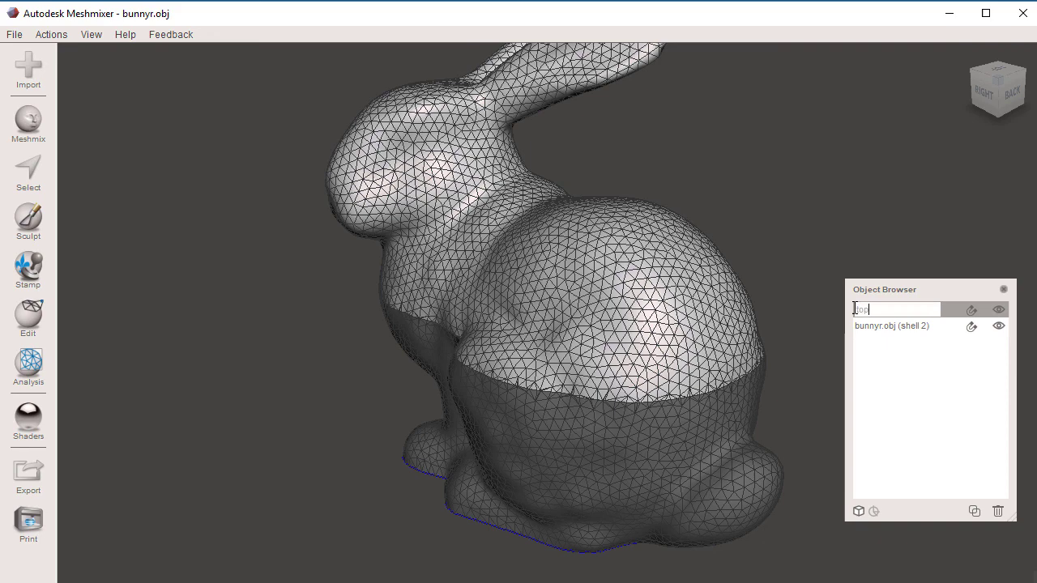
text(_bunny.obj)
click(936, 325)
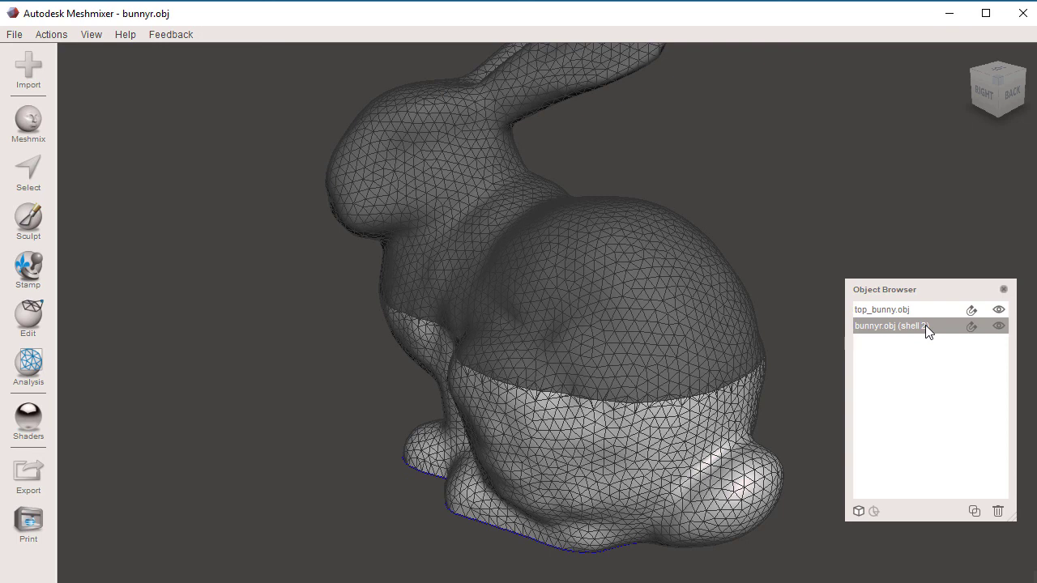
Rename shell 2 in the Object Browser to bottom_bunny.obj
double_click(925, 325)
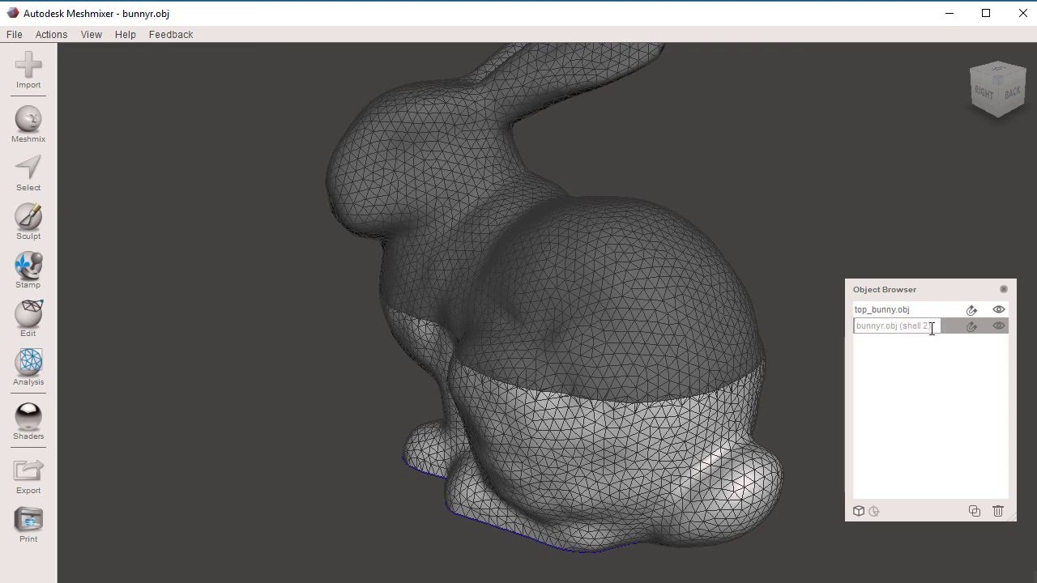
drag(931, 326, 859, 332)
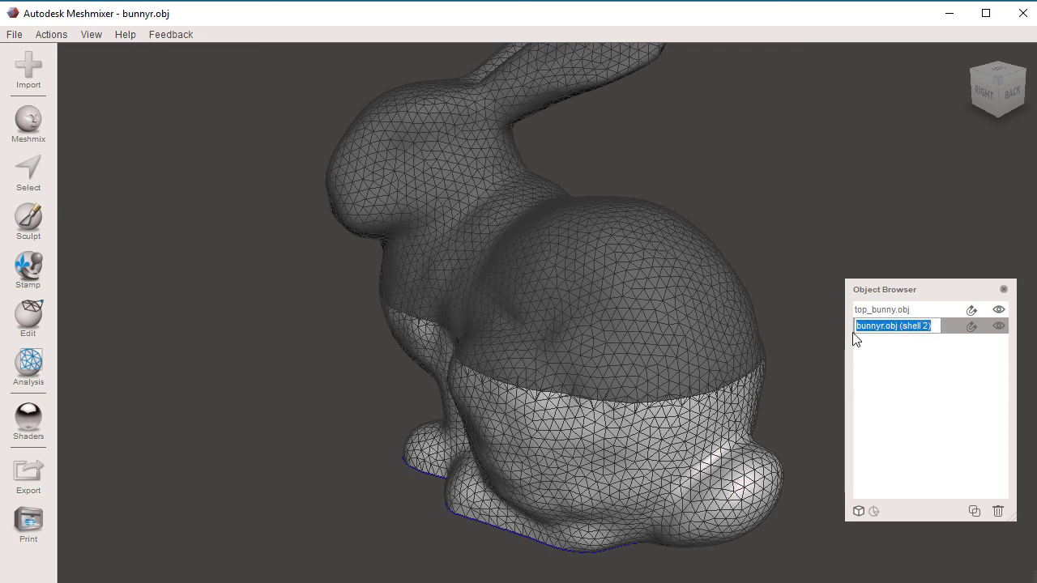
text(bottom)
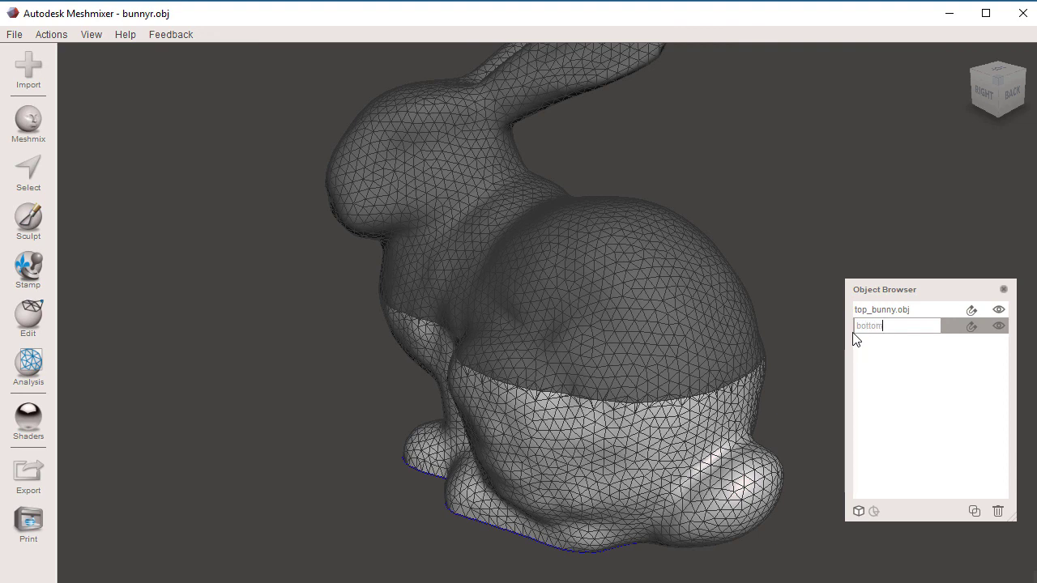
text(_bunny.obj)
key(Return)
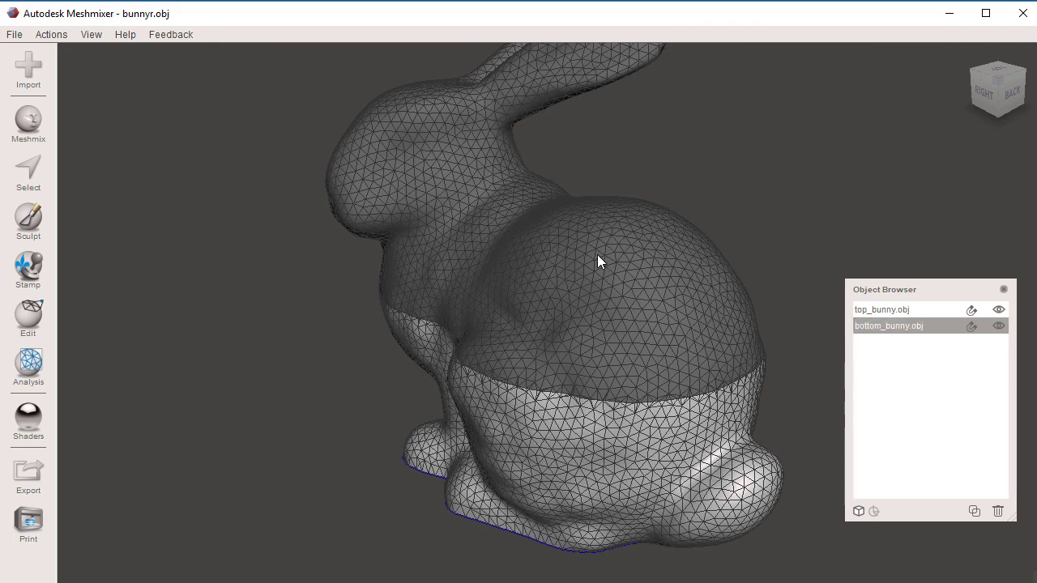
click(898, 309)
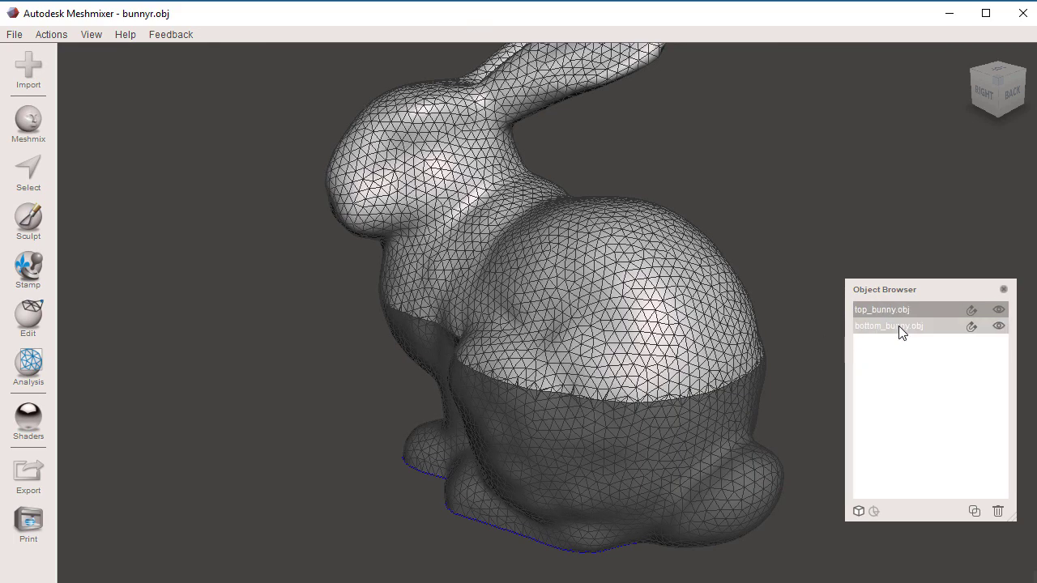
click(899, 326)
click(893, 309)
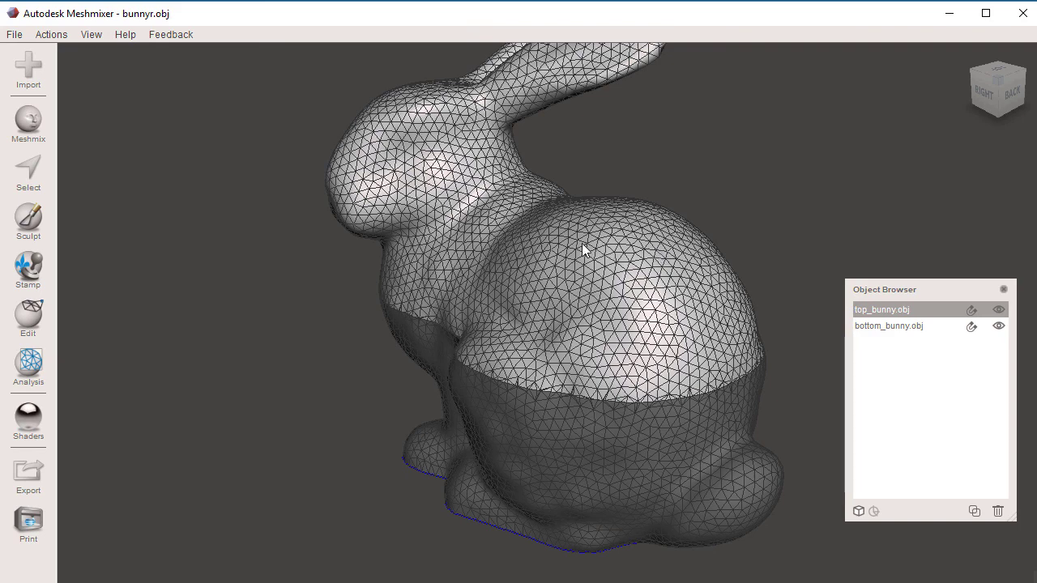
click(31, 317)
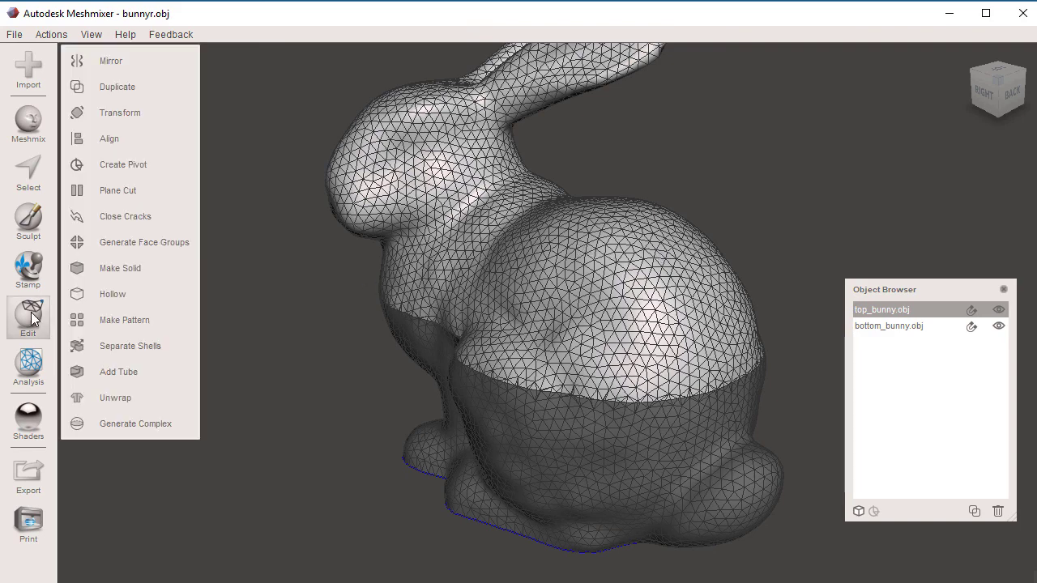
click(123, 116)
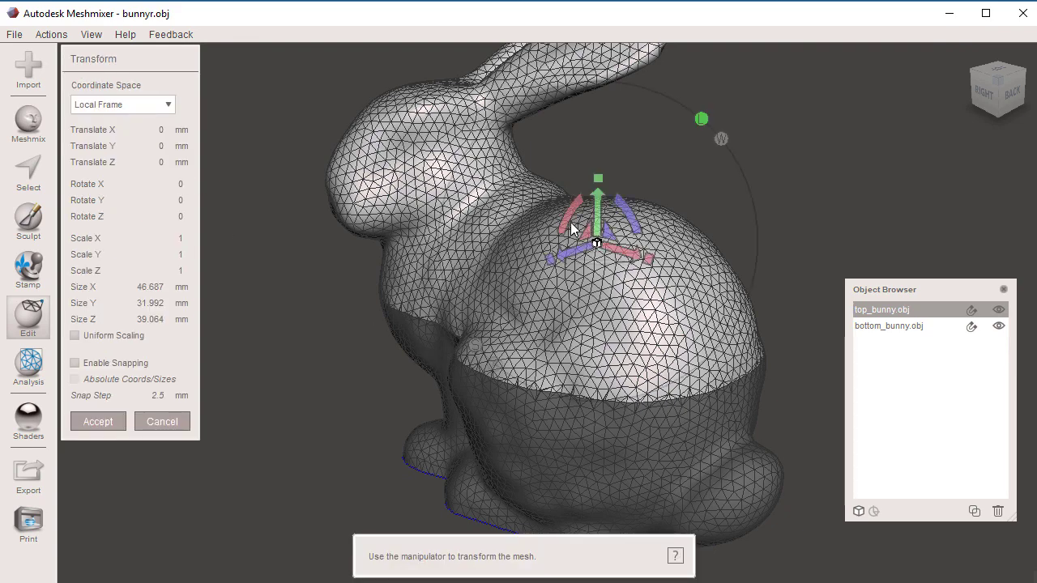
drag(598, 207, 587, 164)
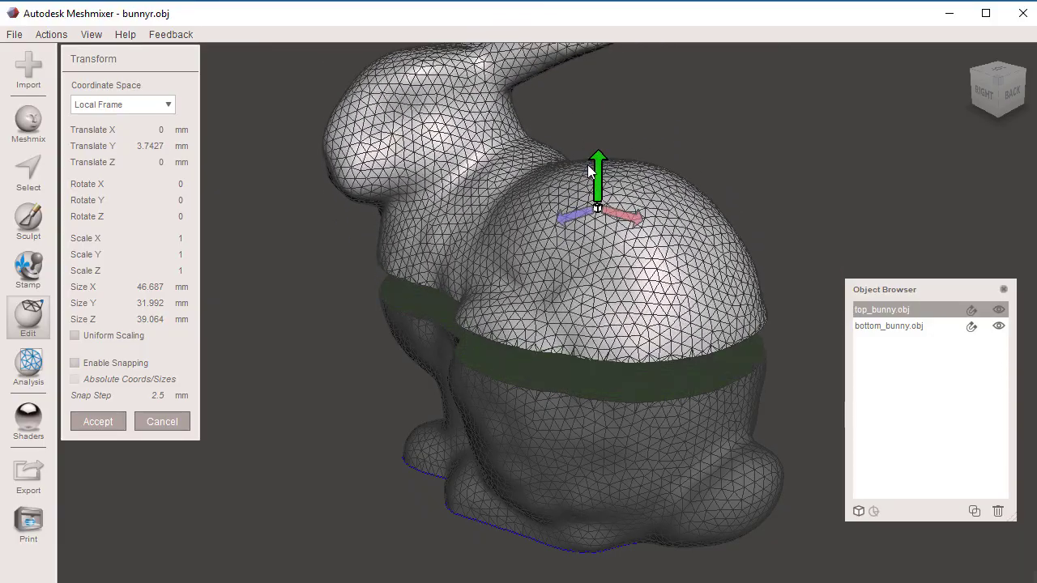
key(ctrl+z)
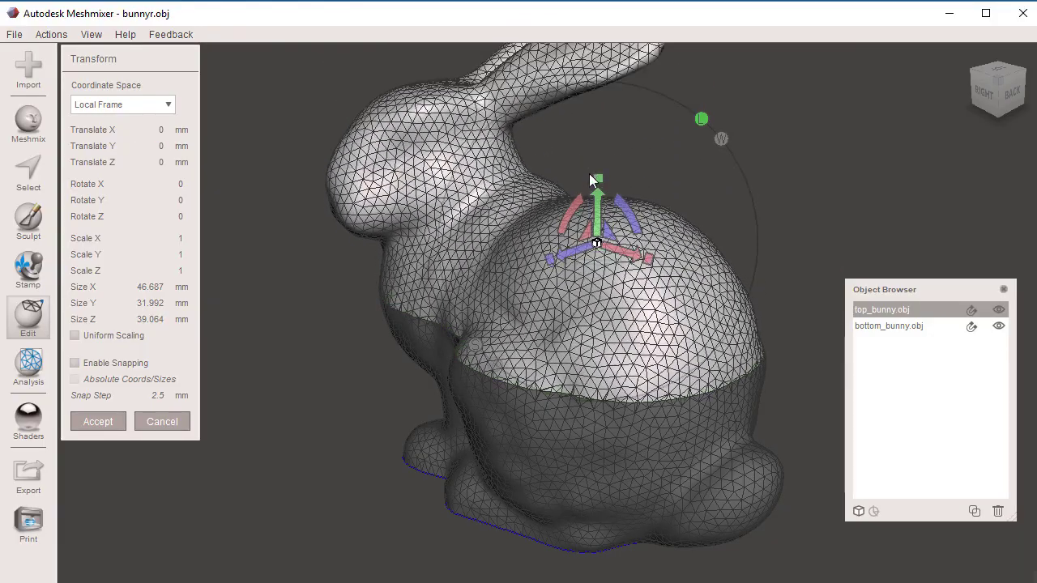
click(1000, 326)
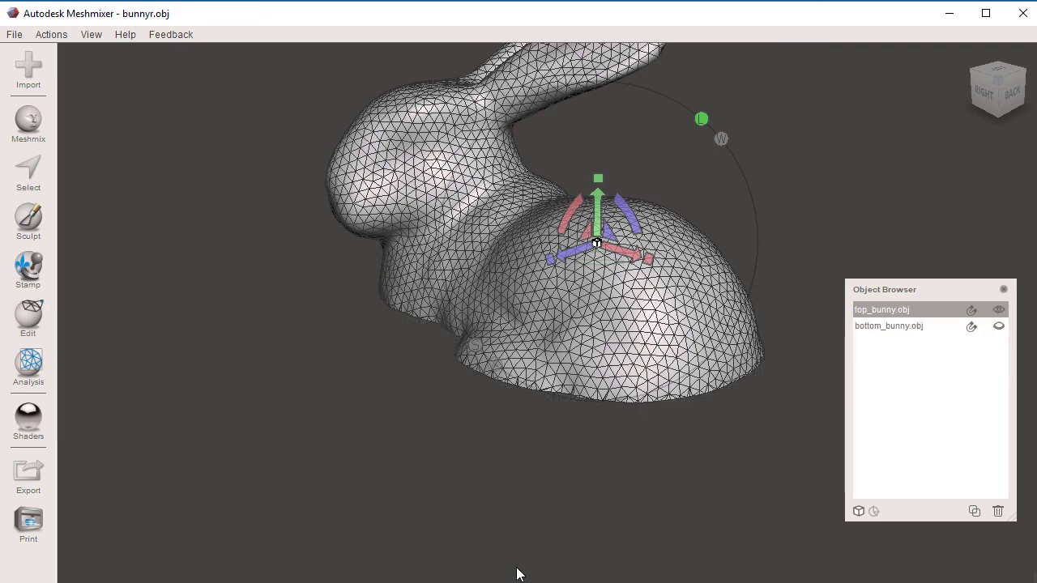
right_drag(545, 491, 580, 218)
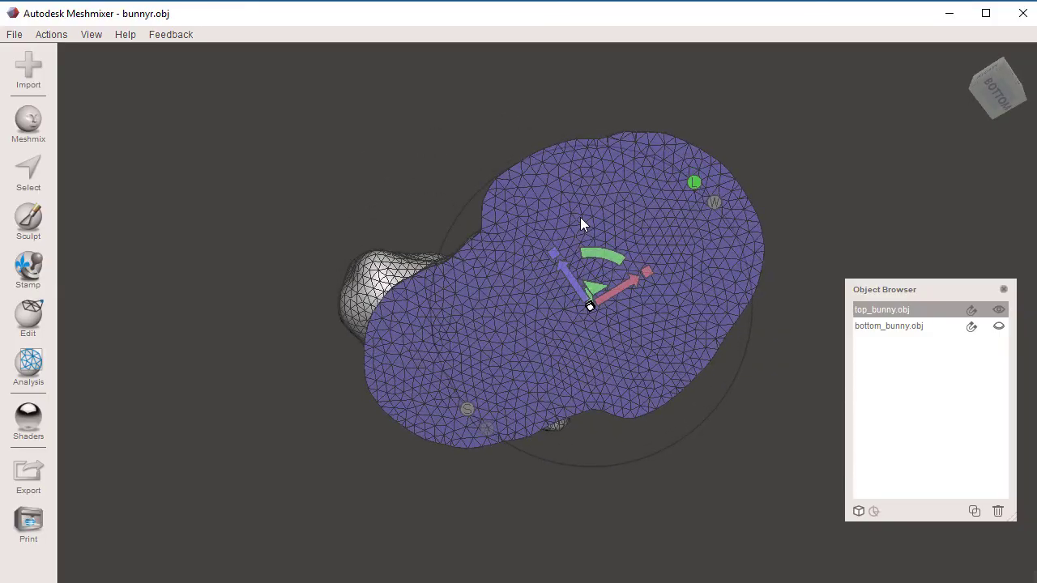
scroll(548, 334, up, 3)
right_drag(548, 334, 531, 573)
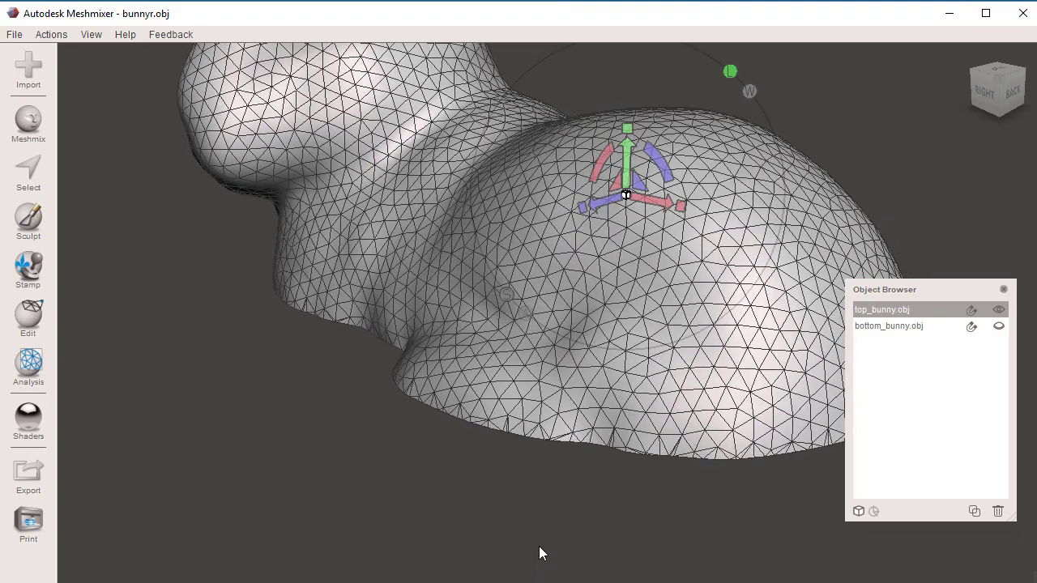
scroll(478, 535, down, 5)
click(998, 326)
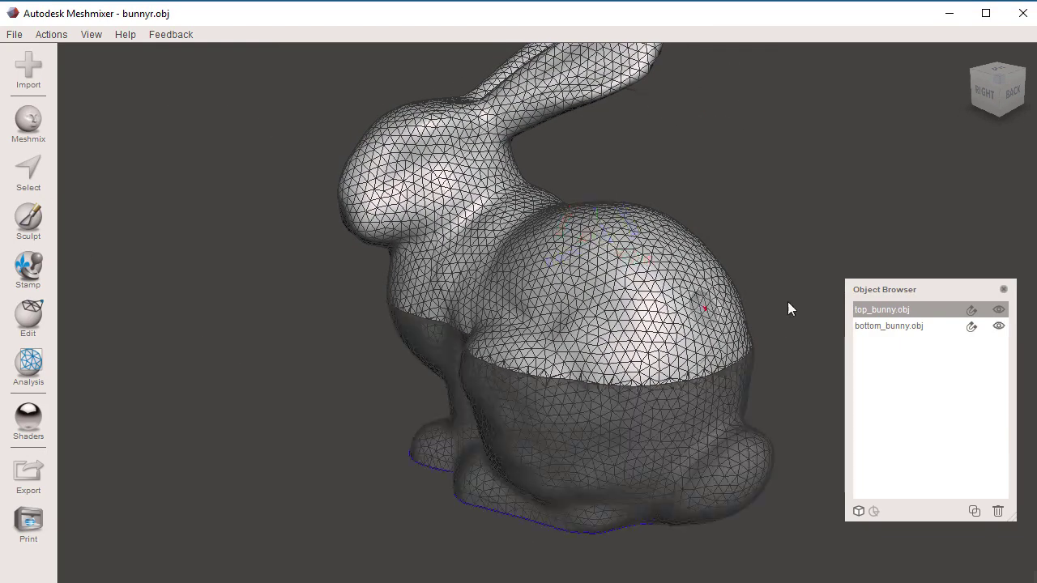